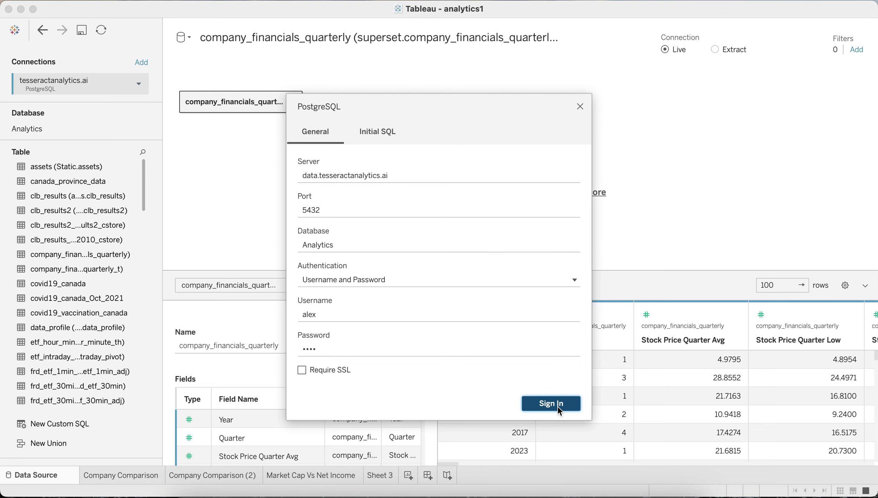
Sign in to the PostgreSQL server, then open the company_financials_quarterly table and look through its data preview
left_click(557, 404)
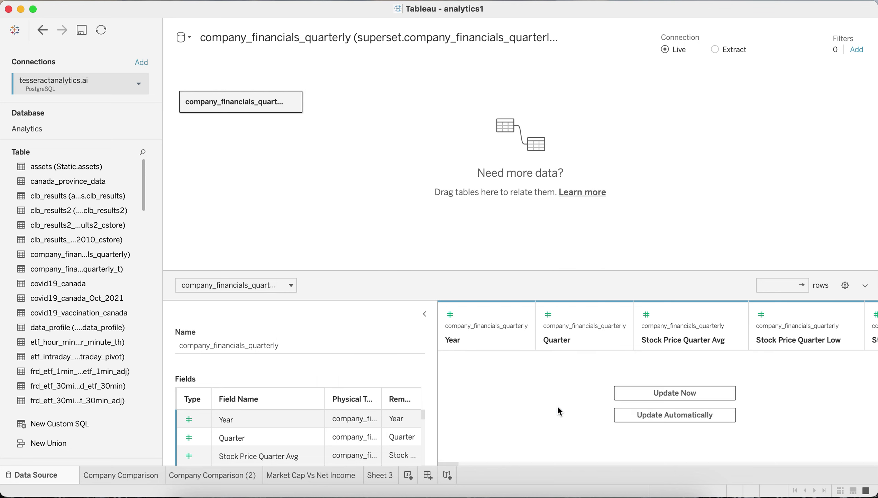
left_click(293, 102)
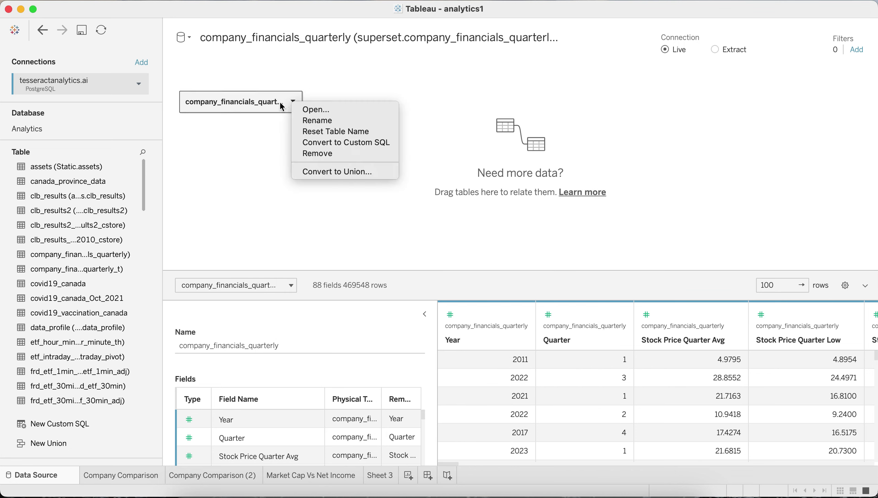
left_click(310, 110)
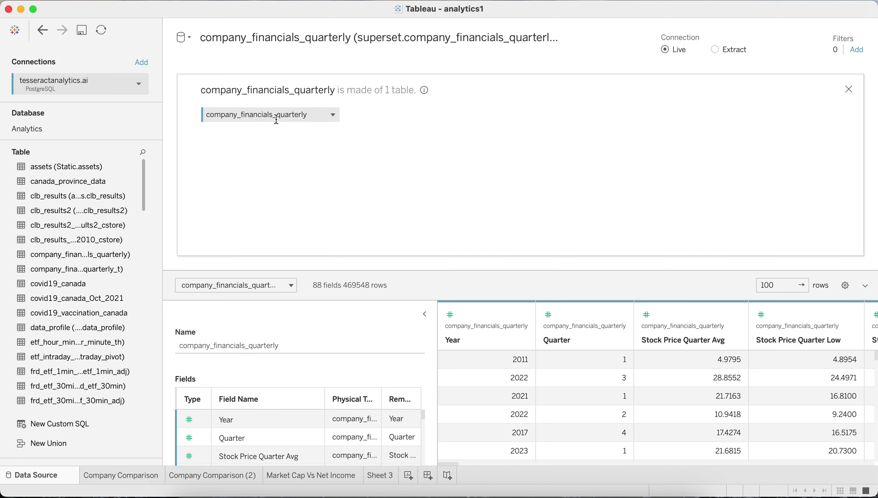
scroll(518, 371, "right", 4)
scroll(518, 371, "down", 1)
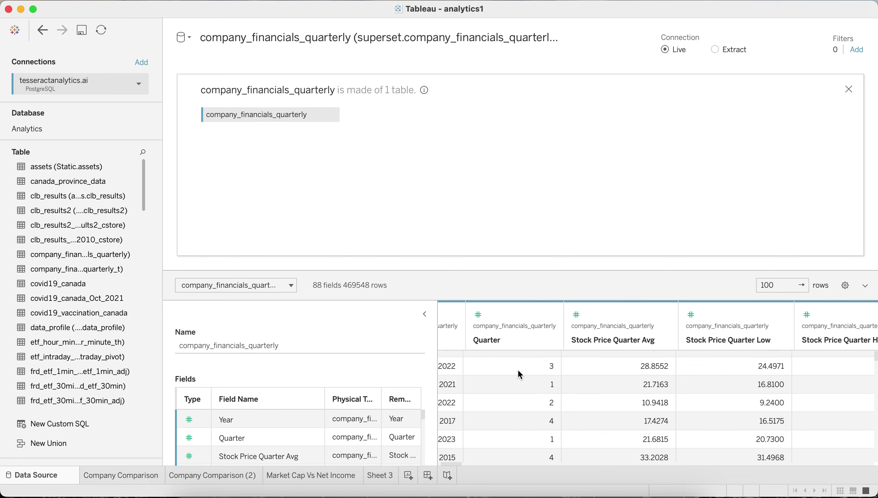
scroll(521, 369, "right", 10)
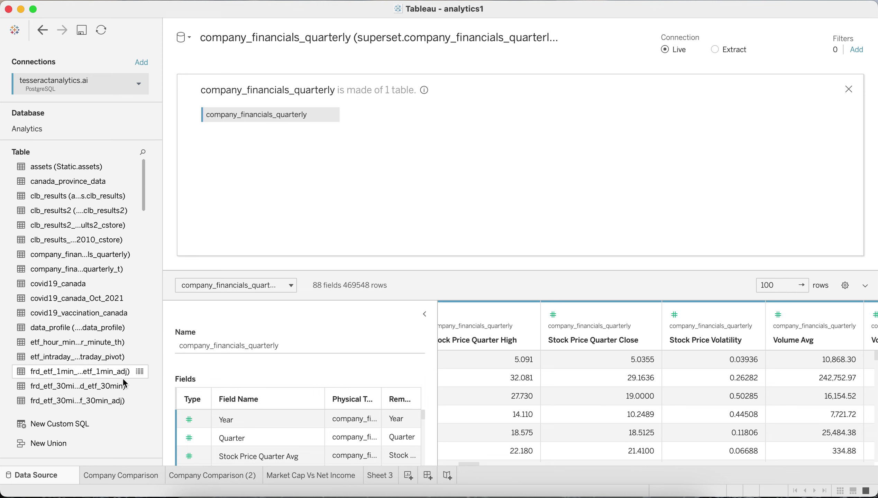
Create a new worksheet and widen the data pane so the full field names can be browsed
left_click(407, 476)
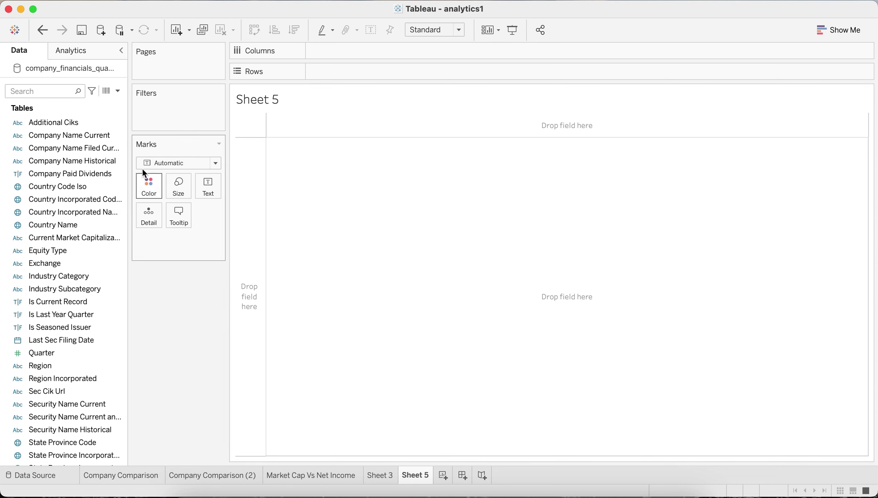
left_click_drag(130, 152, 157, 152)
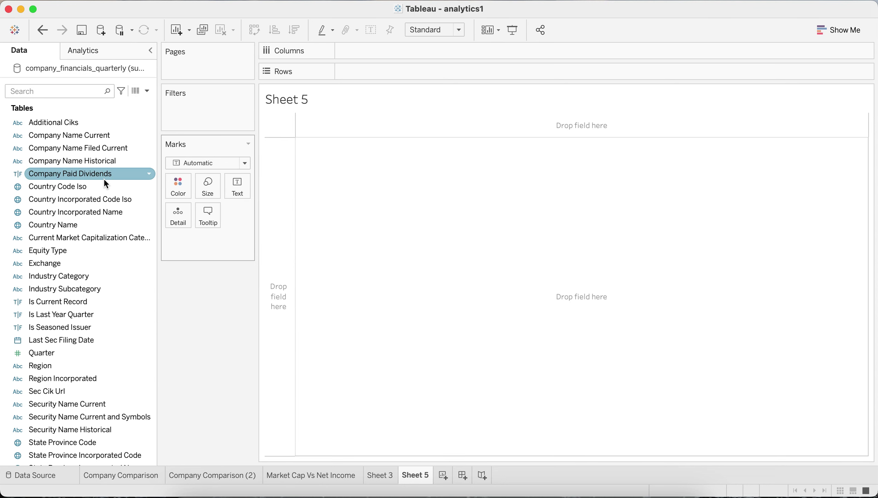
scroll(104, 179, "down", 1)
scroll(105, 181, "down", 10)
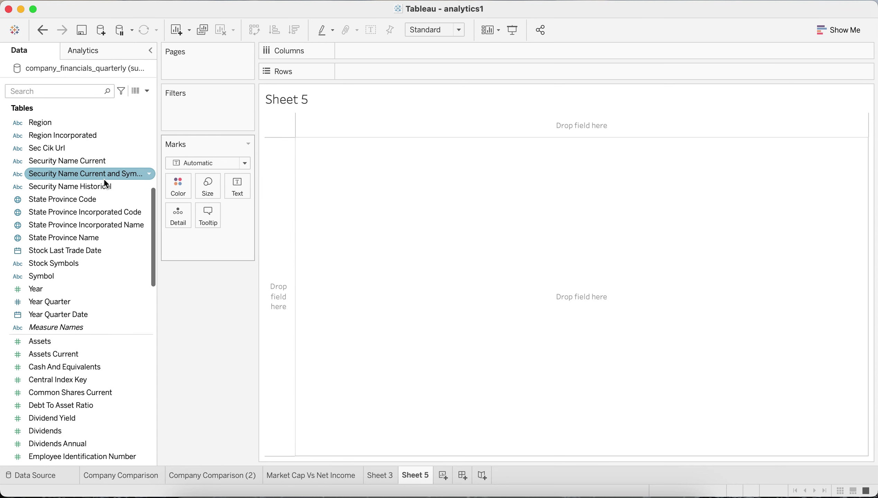
scroll(104, 179, "up", 10)
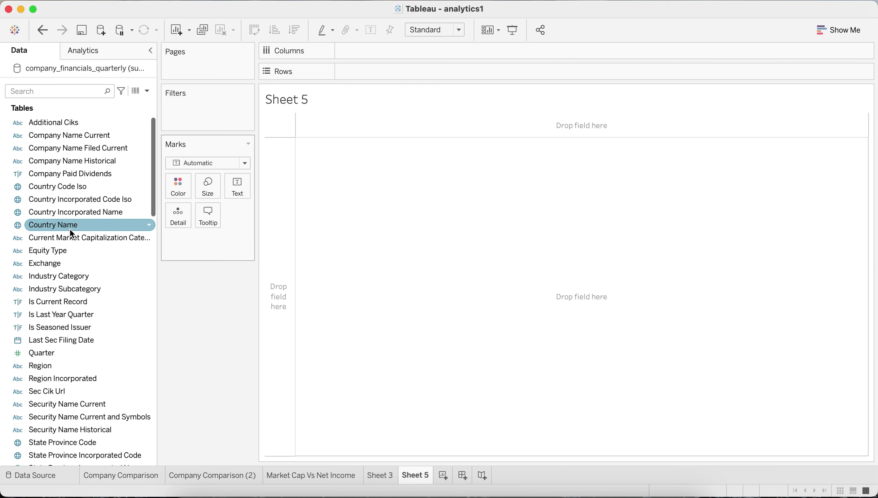
Find the Revenues field by searching "reven" and place it on Rows, aggregated as Average
left_click(79, 90)
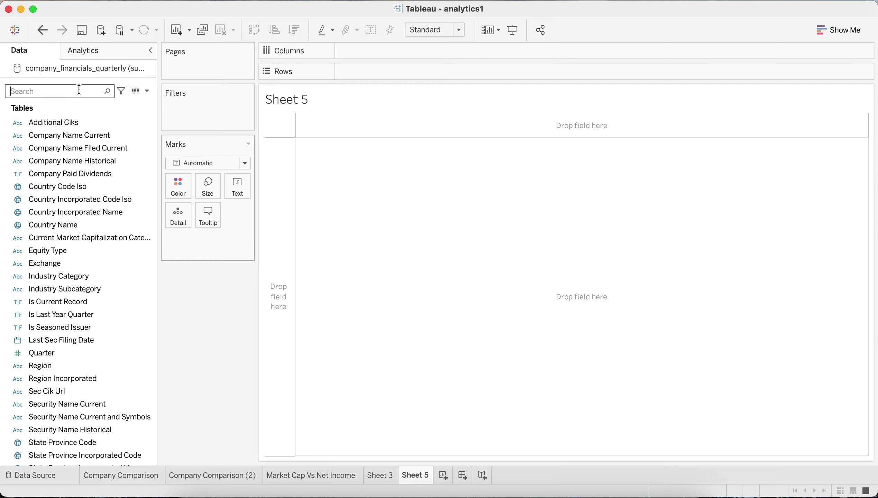
scroll(99, 165, "down", 3)
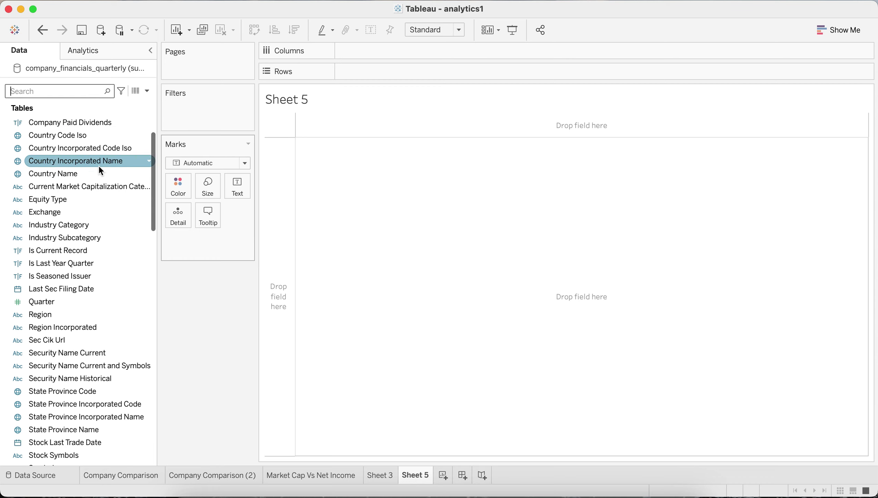
scroll(99, 168, "down", 3)
scroll(100, 168, "up", 5)
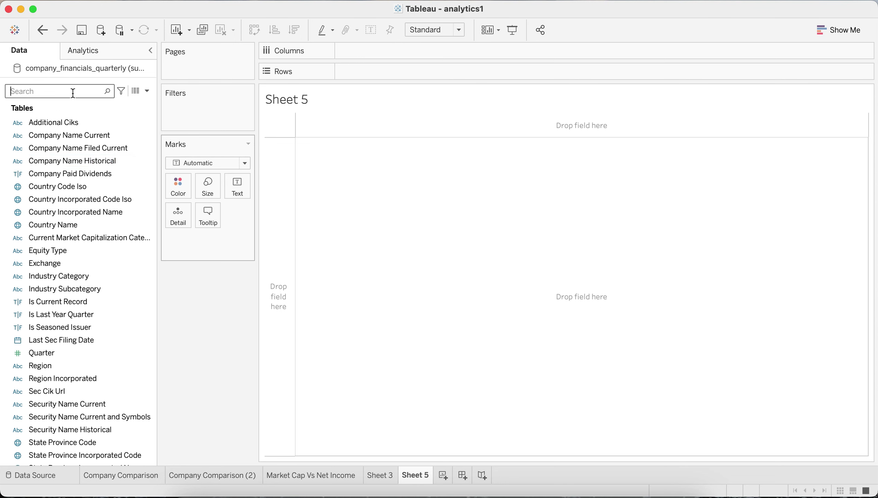
type("reven")
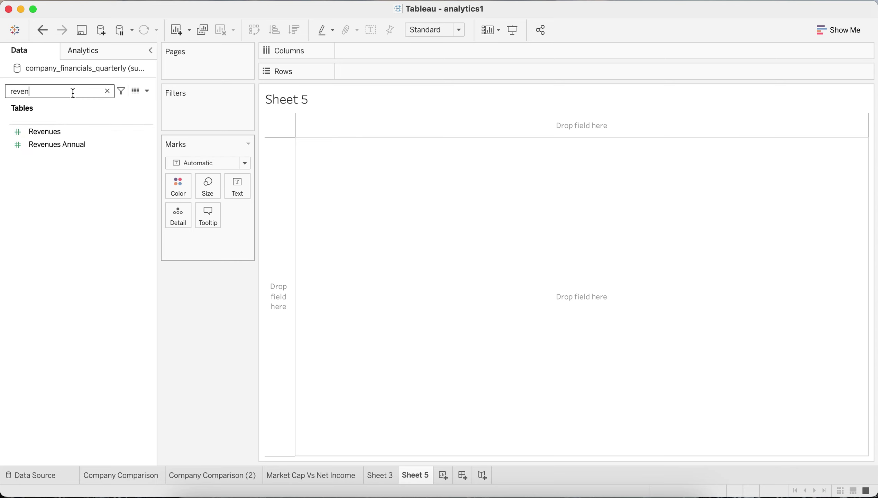
left_click(50, 132)
left_click_drag(32, 130, 363, 76)
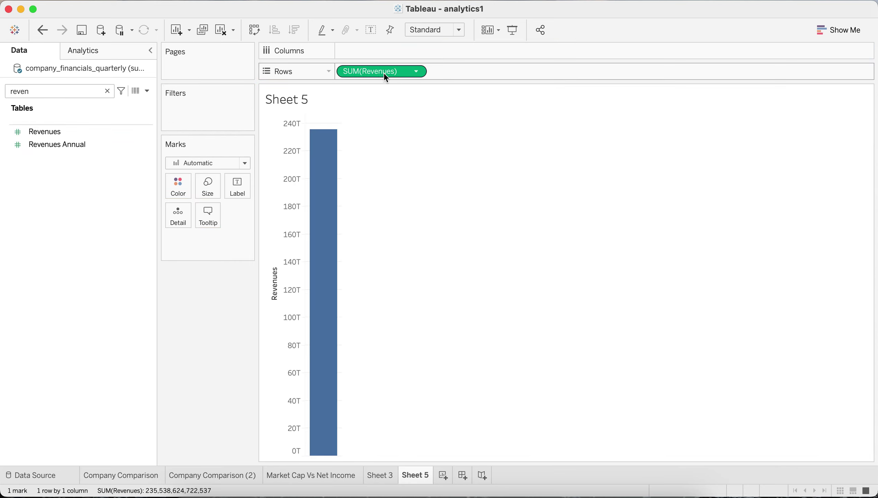
left_click(418, 71)
mouse_move(425, 195)
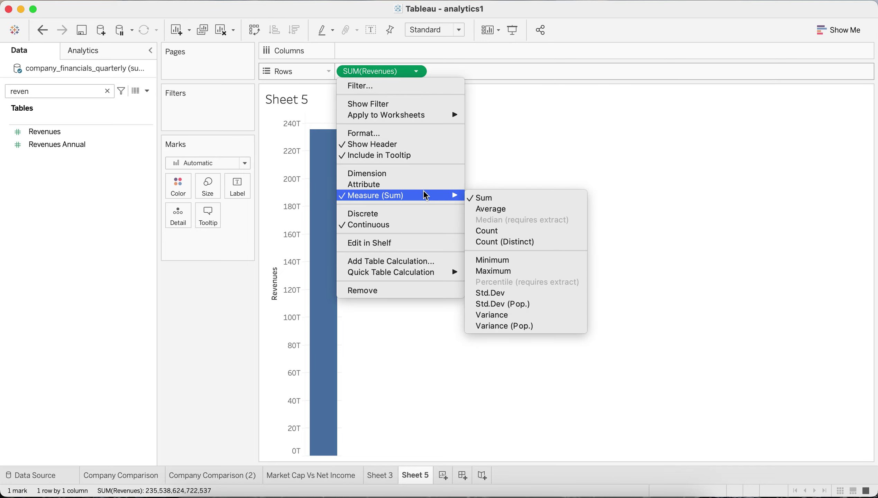
left_click(483, 209)
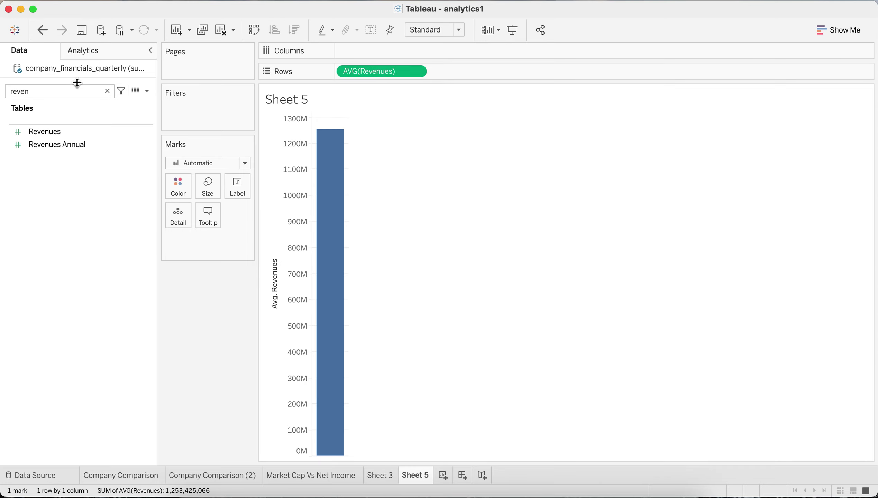
Find Market Capitalization Current by searching "mark" and place it on Columns, aggregated as Average
double_click(68, 91)
type("mark")
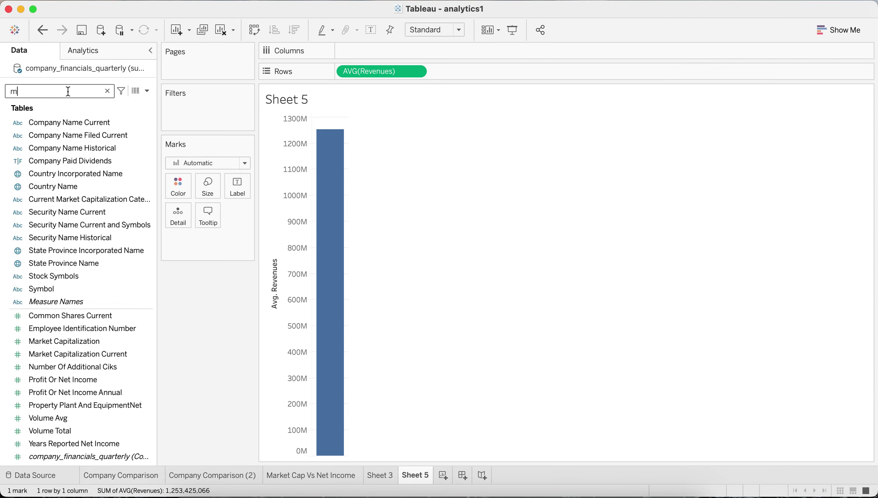
left_click(78, 150)
left_click_drag(77, 146, 410, 49)
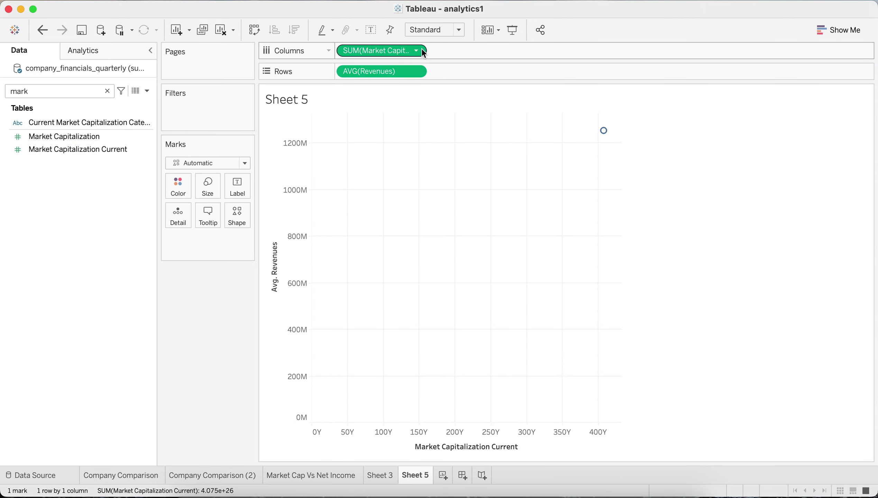
left_click(422, 50)
mouse_move(392, 175)
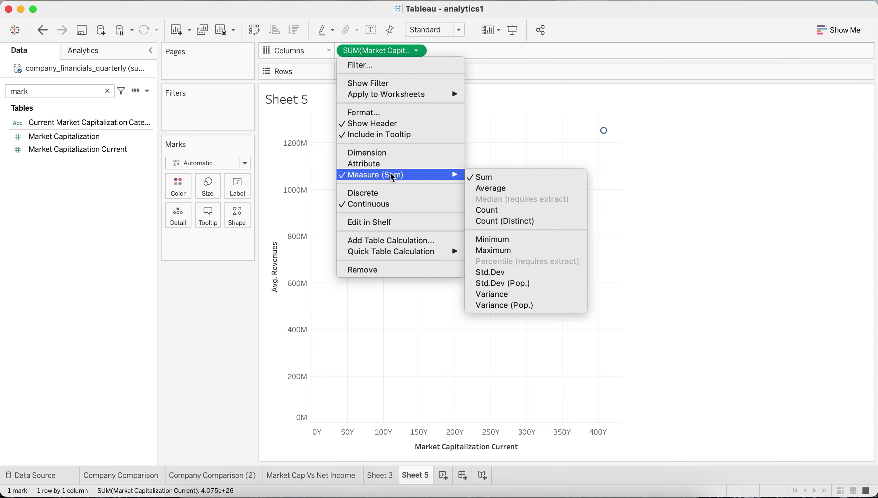
left_click(504, 188)
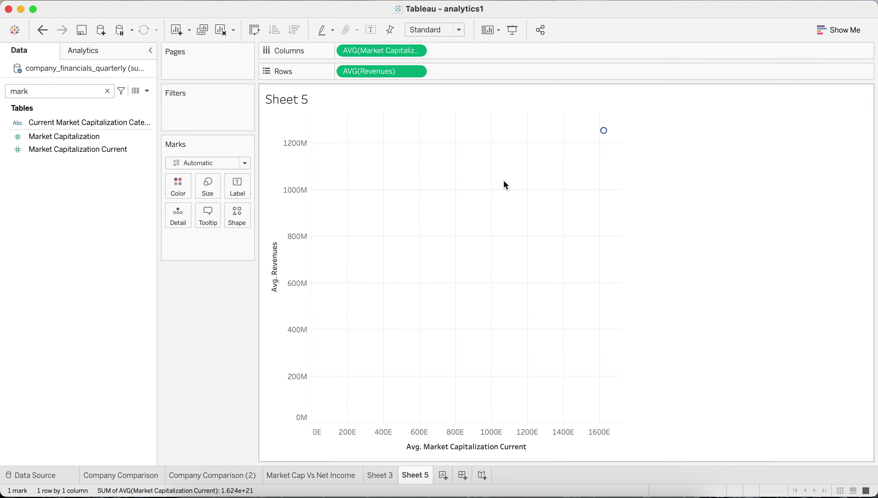
Add a filter on the Year field that keeps values of at least 2020
double_click(92, 93)
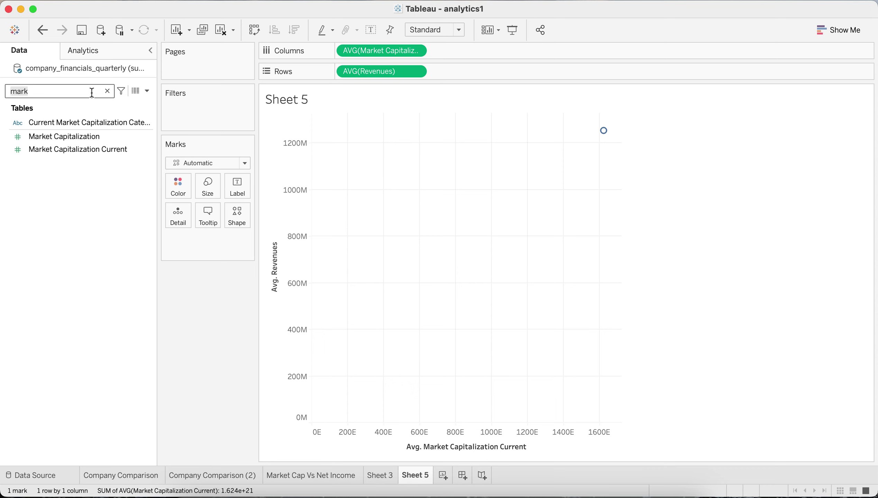
type("year")
left_click(51, 140)
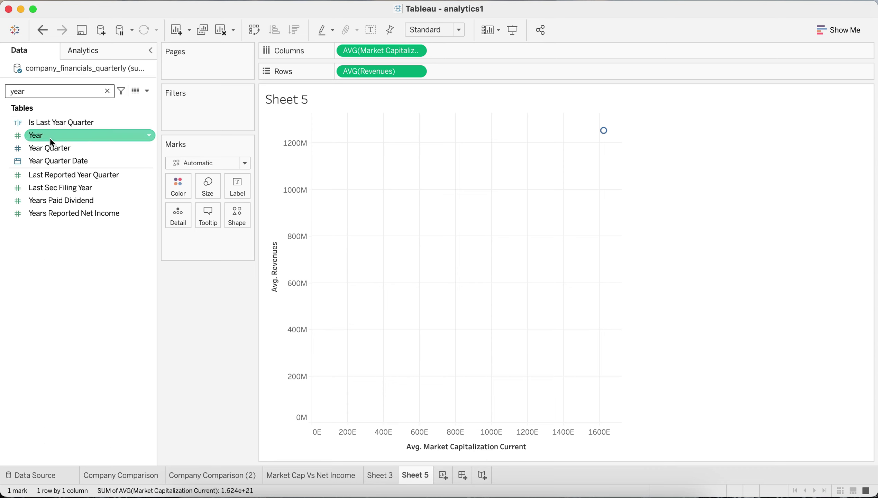
mouse_move(48, 137)
left_mouse_down()
mouse_move(189, 134)
mouse_move(213, 111)
left_mouse_up()
left_click_drag(359, 245, 238, 251)
type("2020")
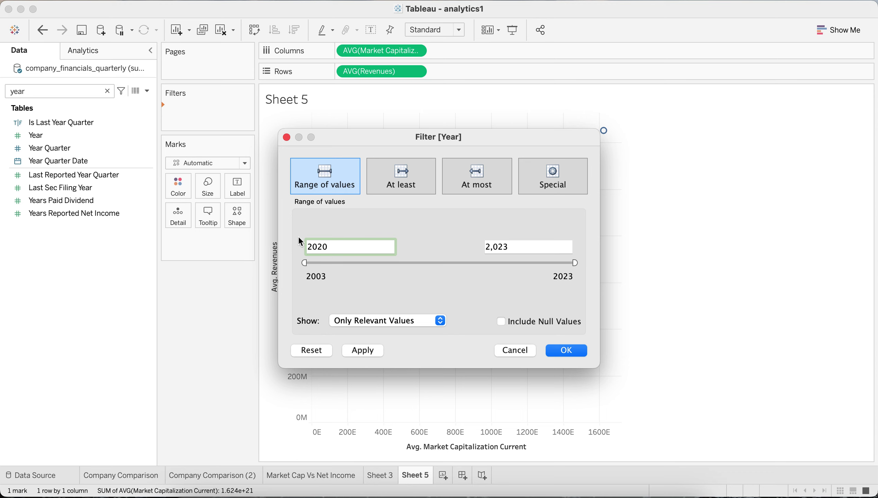
left_click(416, 188)
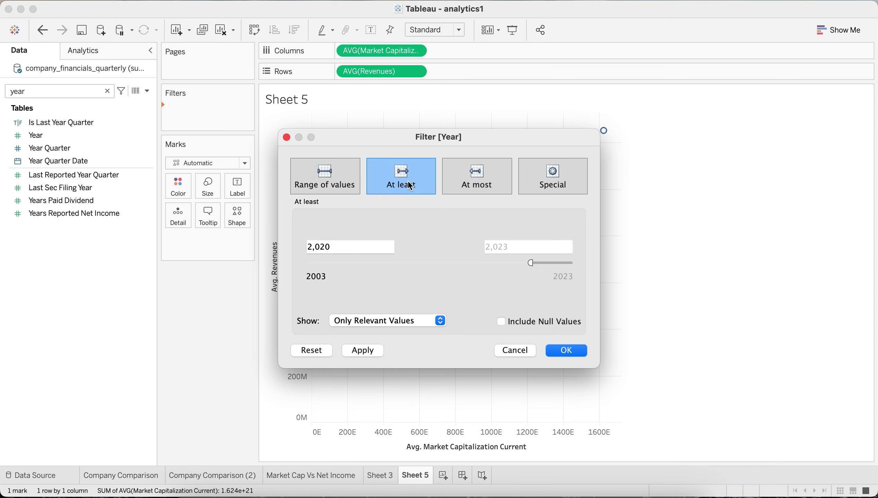
left_click(585, 353)
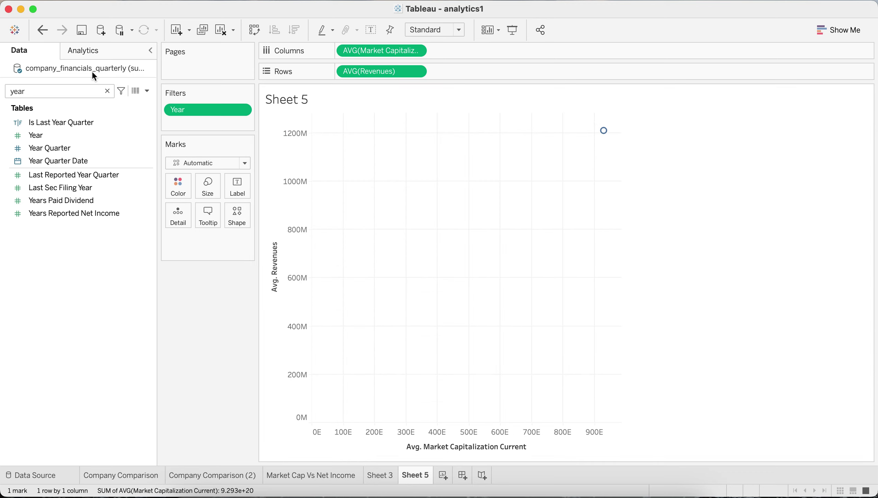
Find the Symbol field and add it to the marks as Detail to plot one mark per symbol
left_click(44, 87)
type("symbol")
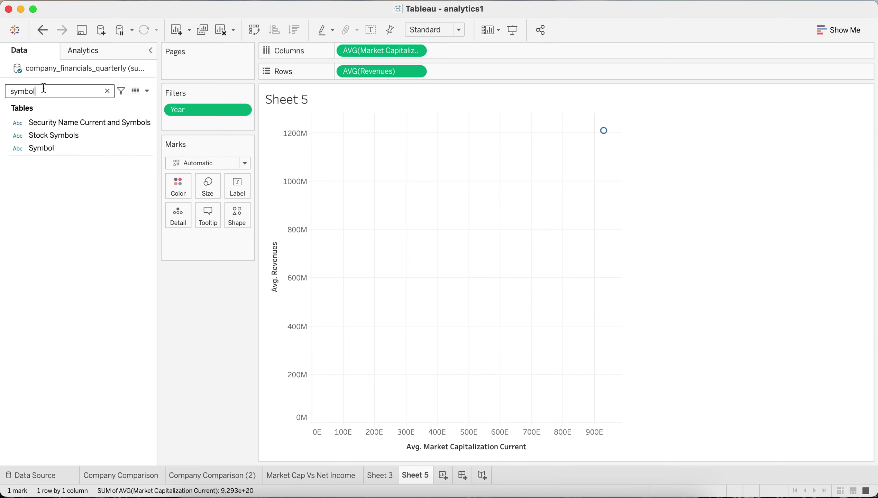
left_click(42, 148)
left_click_drag(41, 147, 187, 221)
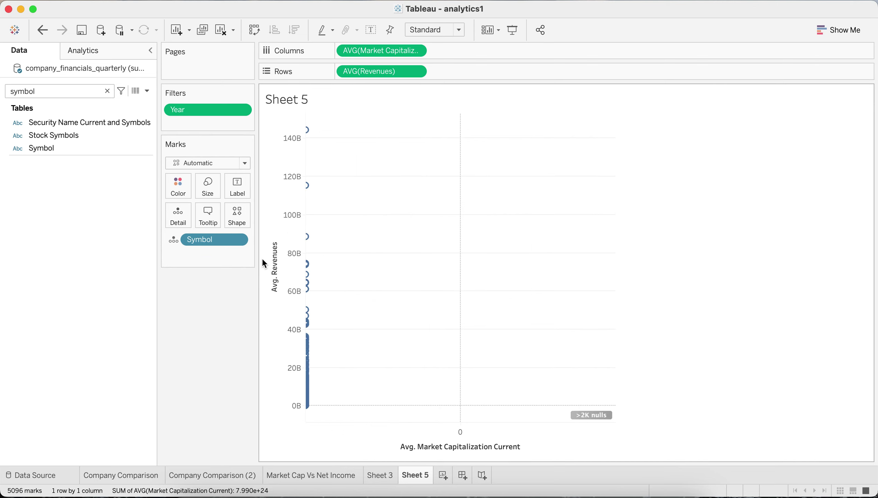
Set the Avg. Revenues axis to a logarithmic scale
right_click(290, 191)
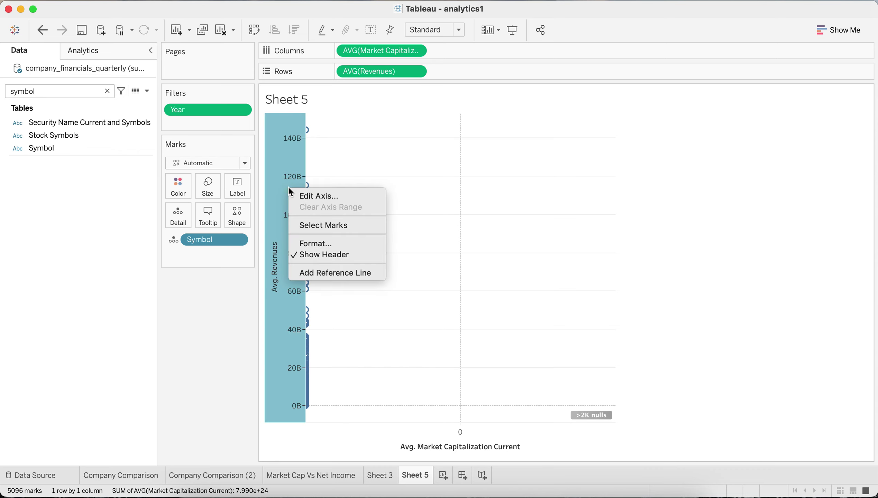
left_click(316, 196)
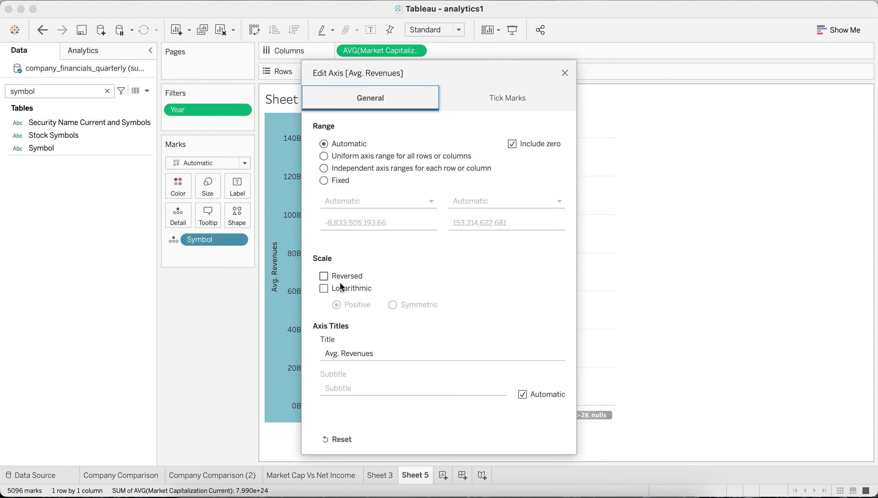
left_click(324, 289)
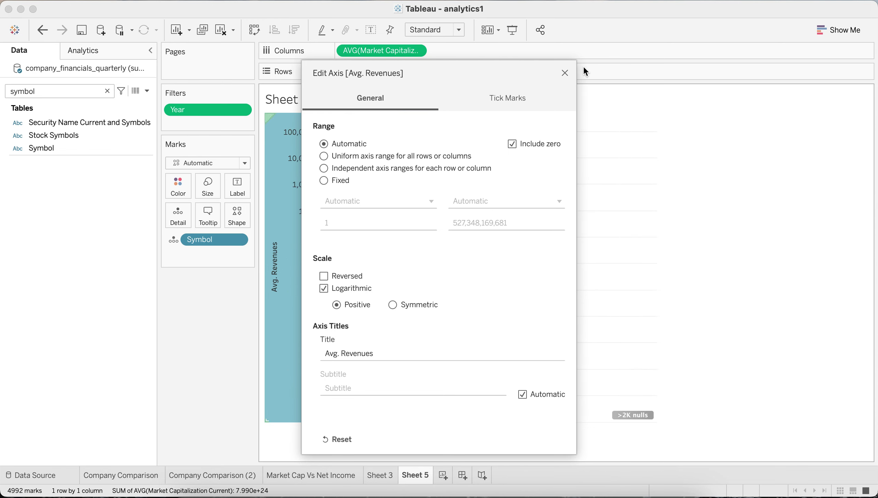
left_click(565, 73)
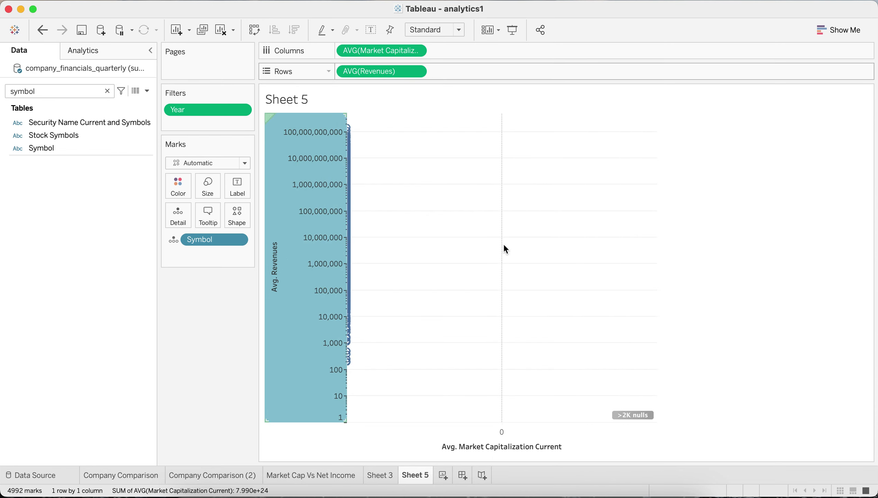
Set the Avg. Market Capitalization Current axis to a logarithmic scale
right_click(422, 437)
left_click(473, 354)
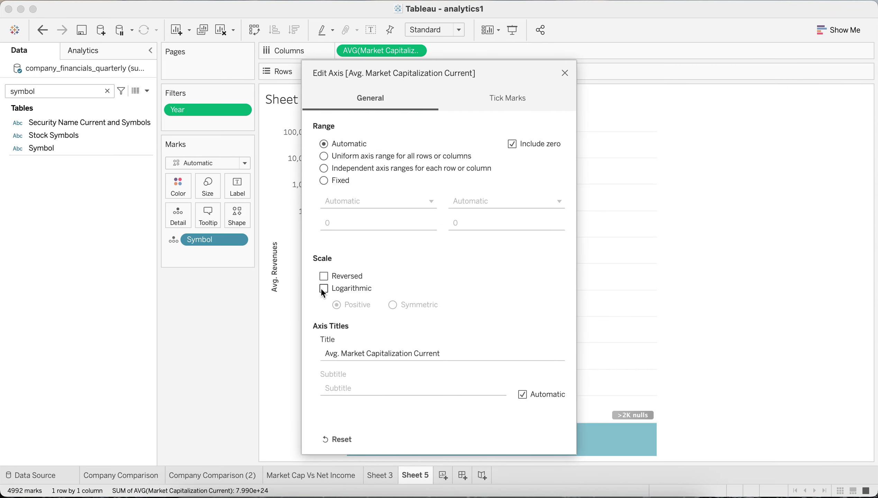
left_click(324, 288)
left_click(564, 73)
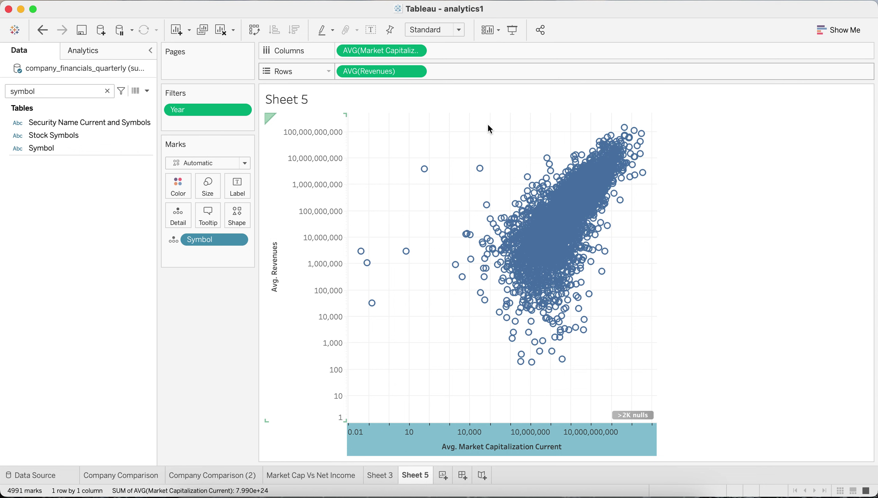
Clear the axis selection and shrink the scatter plot's marks to small dots
right_click(446, 147)
left_click(419, 145)
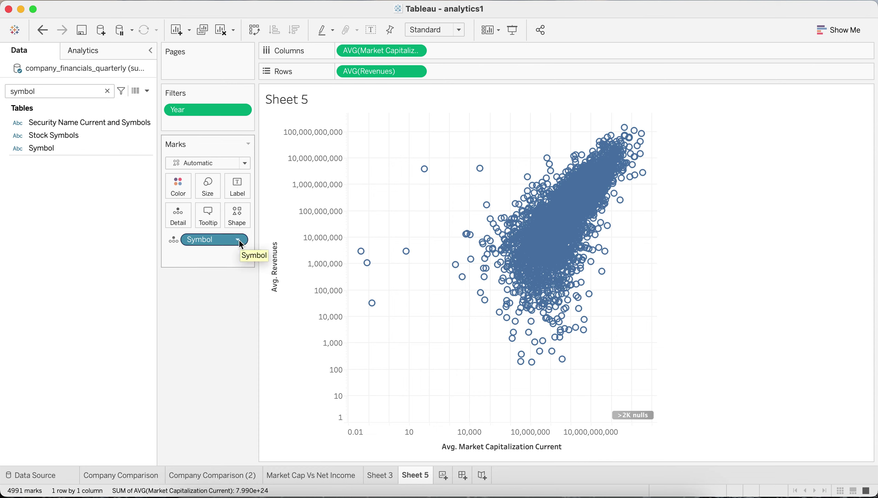
left_click(206, 188)
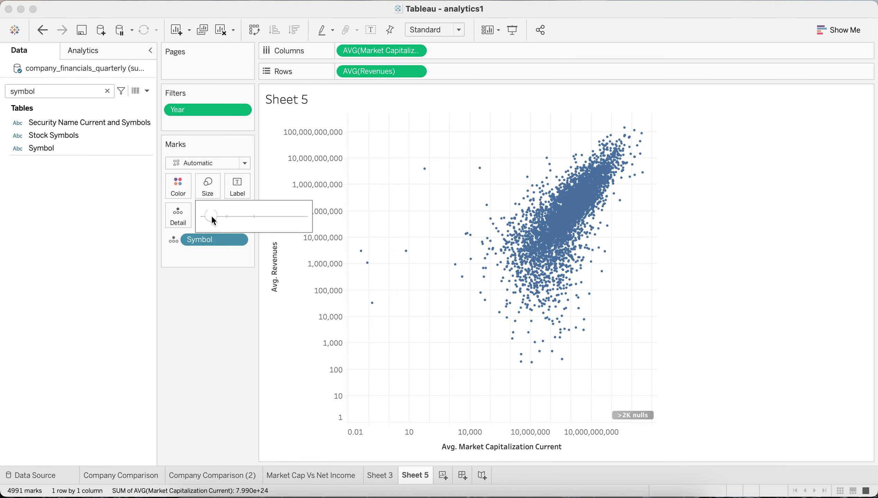
Swap the rows and columns of the scatter plot and widen the vertical axis header to fit its labels
left_click(417, 321)
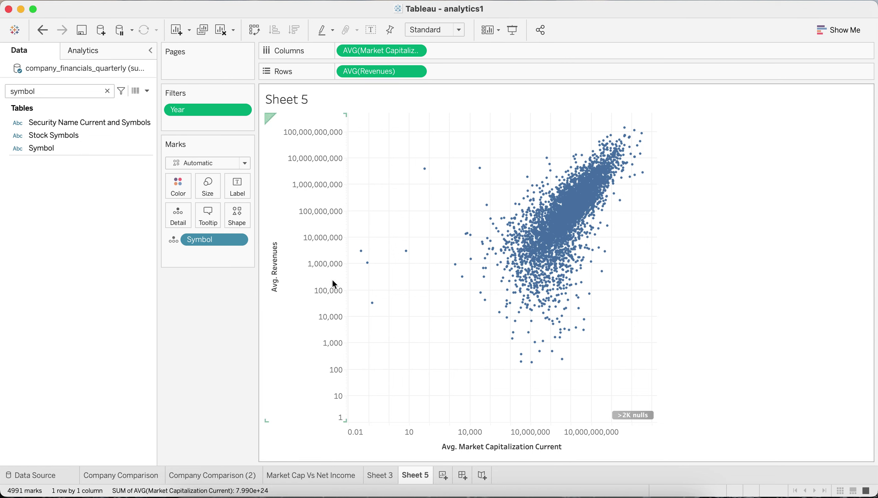
left_click(254, 31)
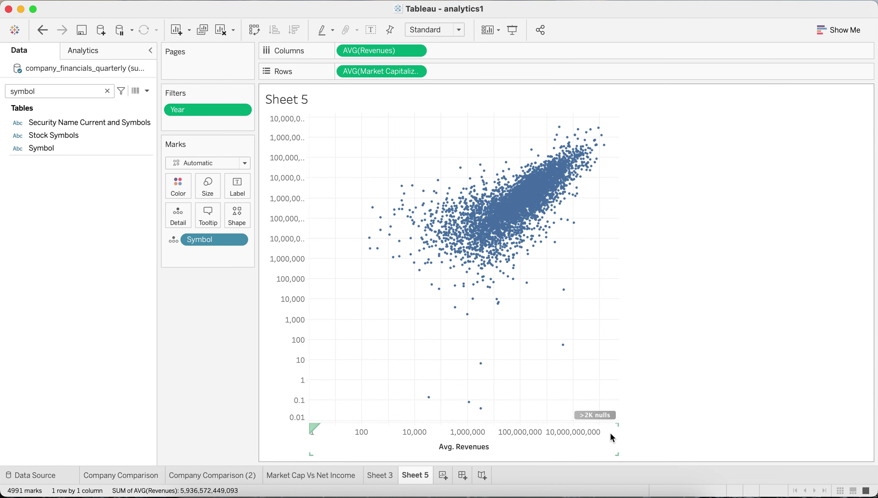
left_click_drag(307, 172, 333, 173)
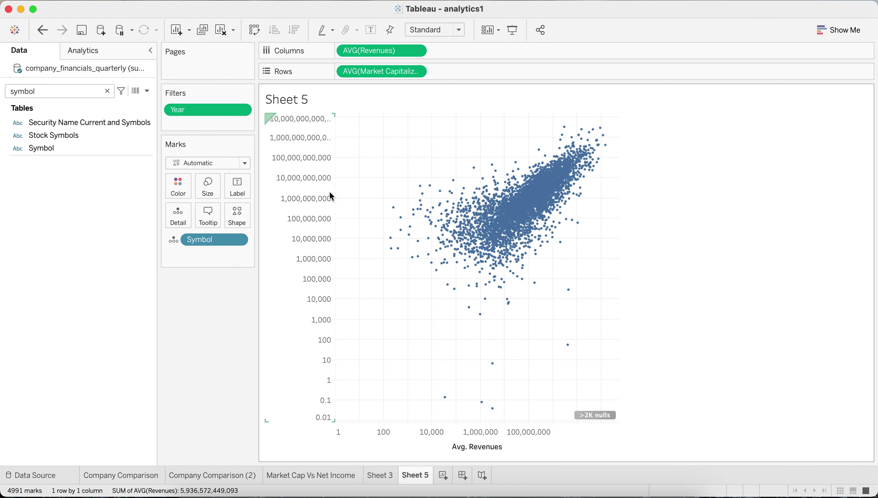
Turn off including zero in the Avg. Market Capitalization Current axis range
right_click(309, 196)
left_click(340, 202)
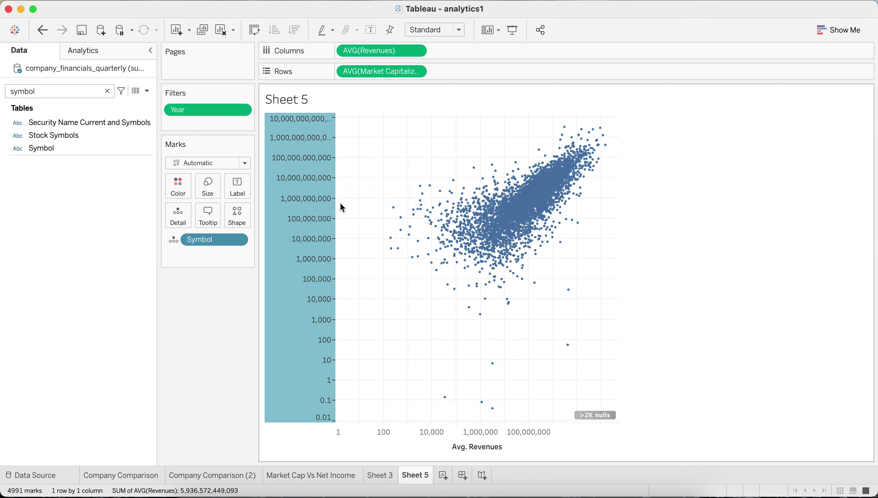
left_click(513, 142)
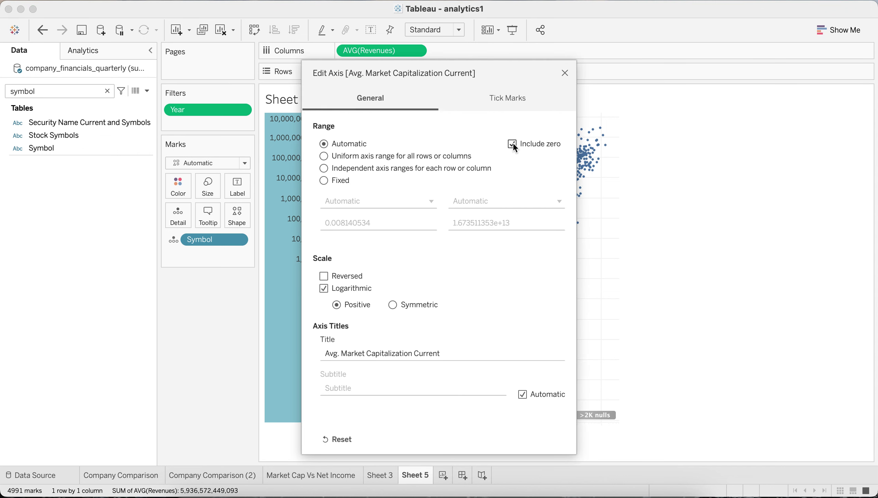
left_click(564, 73)
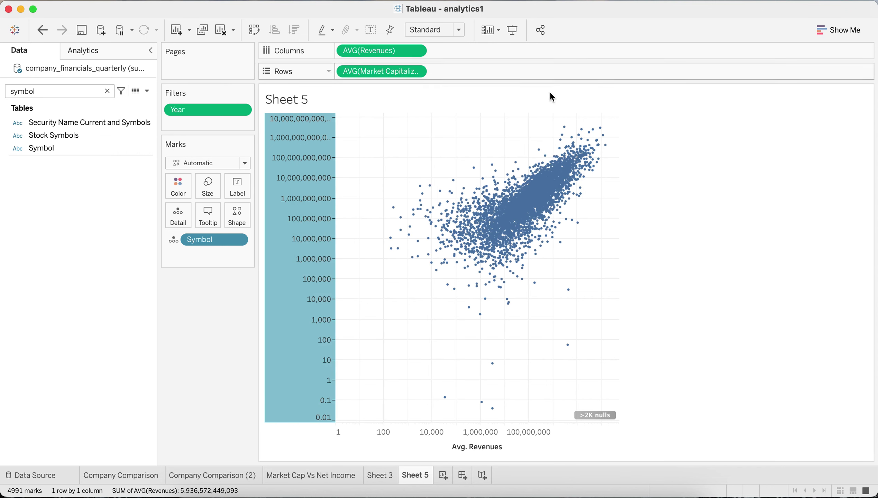
Turn off including zero in the Avg. Revenues axis range
right_click(390, 444)
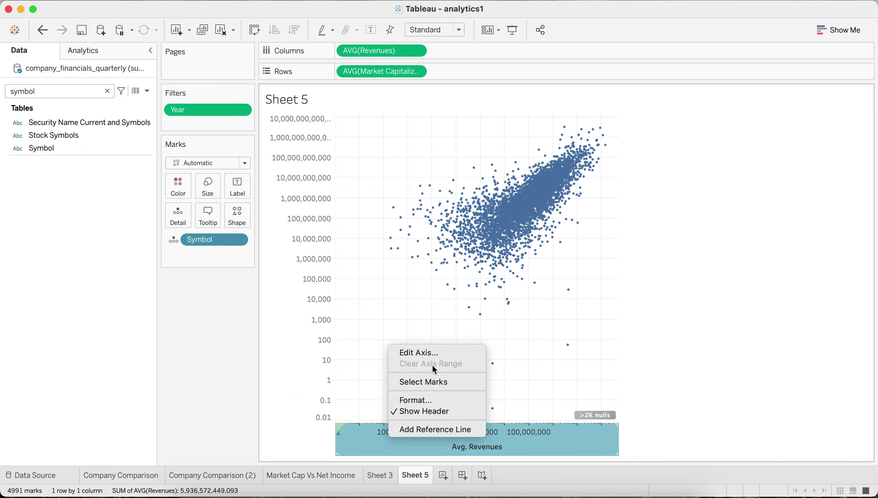
left_click(446, 351)
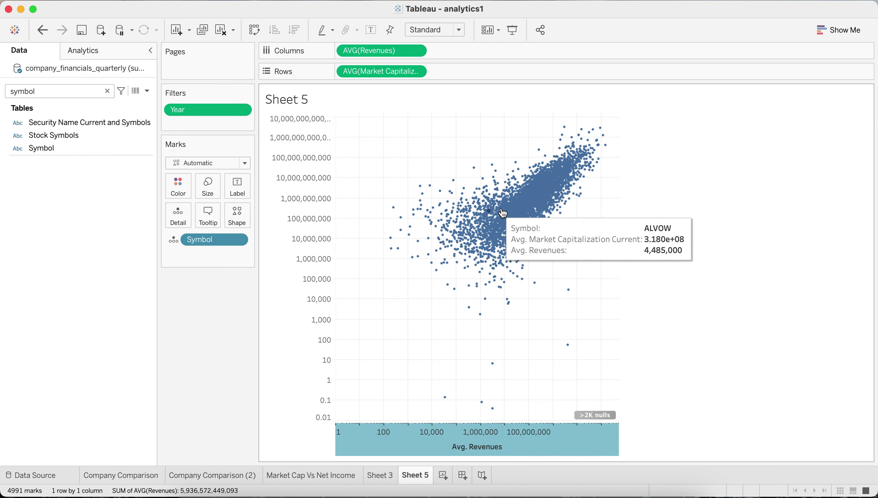
left_click(512, 143)
left_click(512, 144)
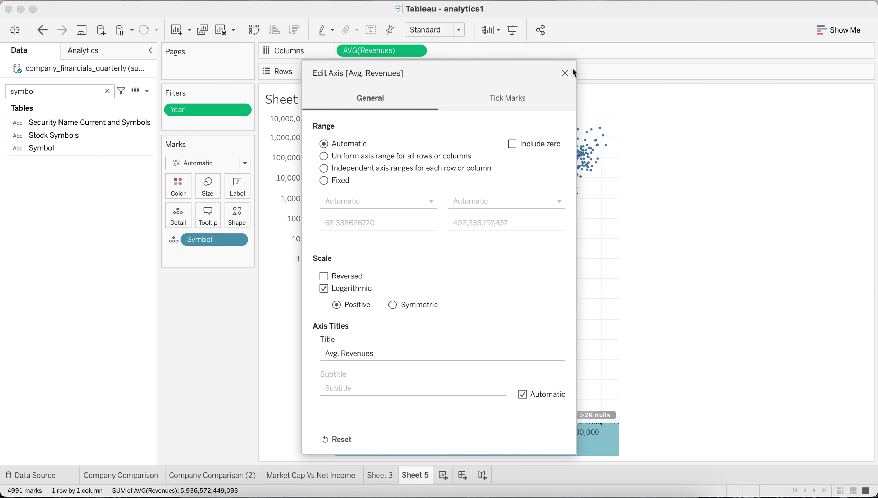
left_click(565, 72)
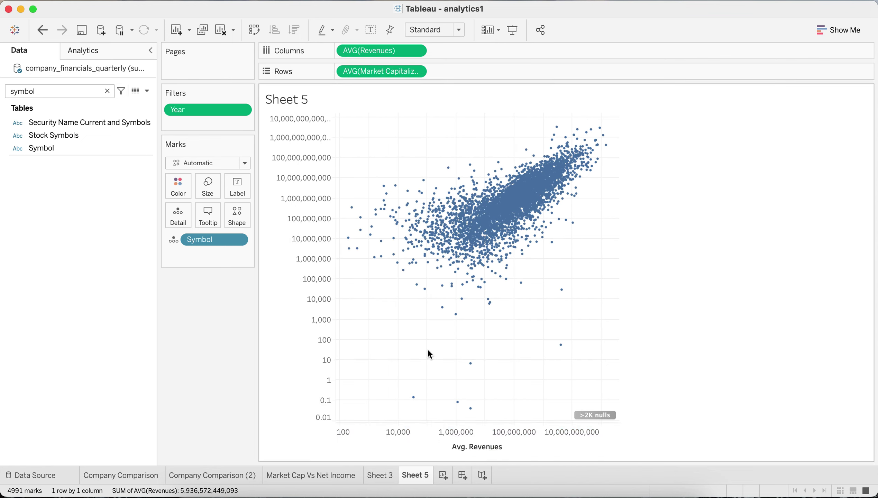
Exclude the four outlier marks with average market capitalization below 10 from the scatter plot
left_click_drag(368, 328, 512, 422)
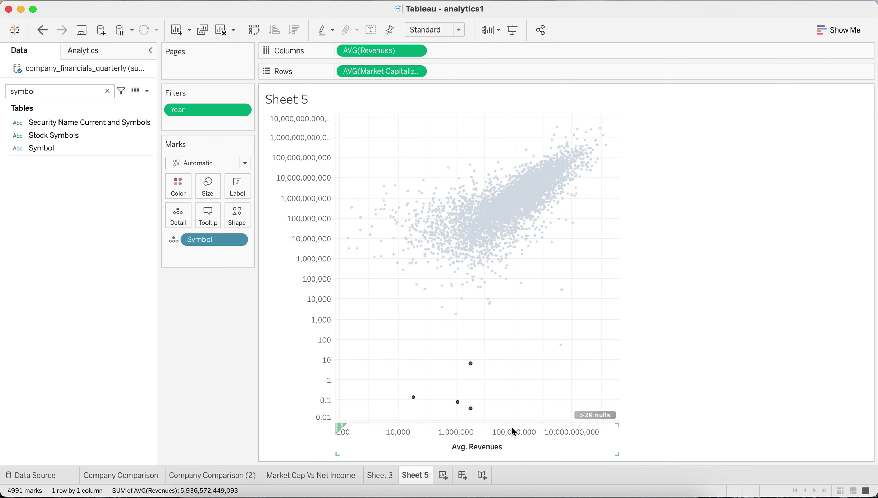
right_click(472, 366)
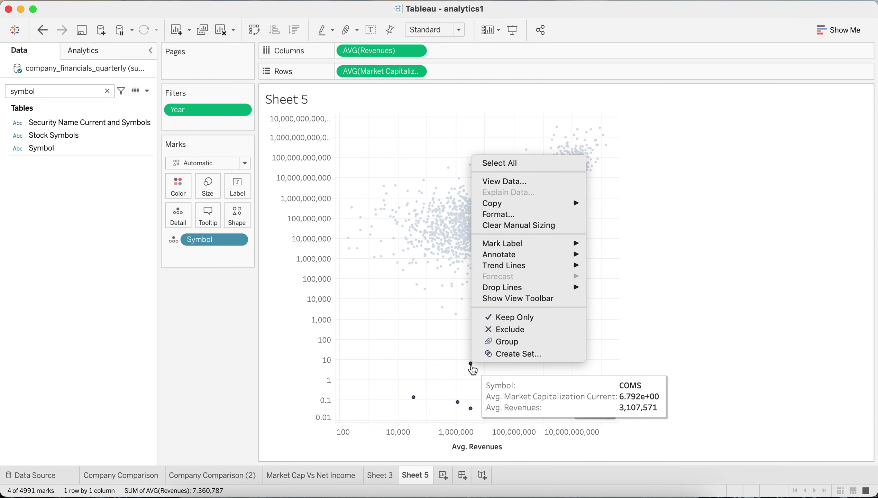
left_click(512, 330)
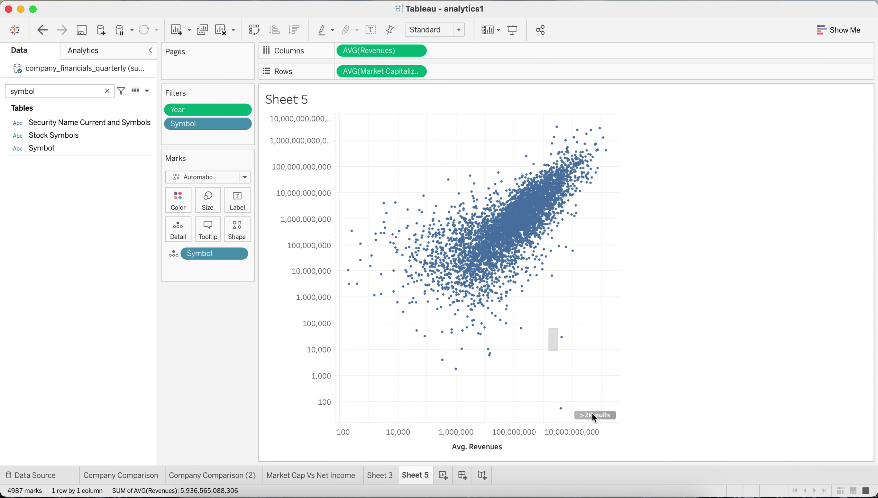
left_click_drag(594, 417, 596, 420)
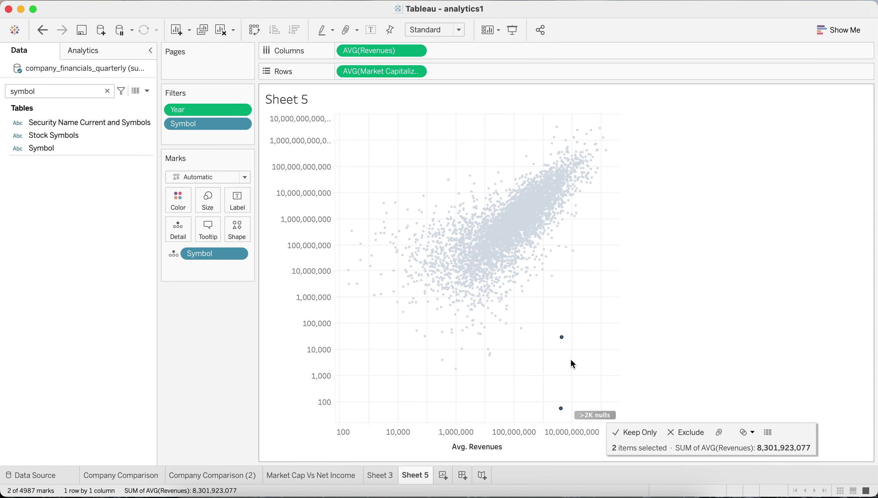
right_click(560, 341)
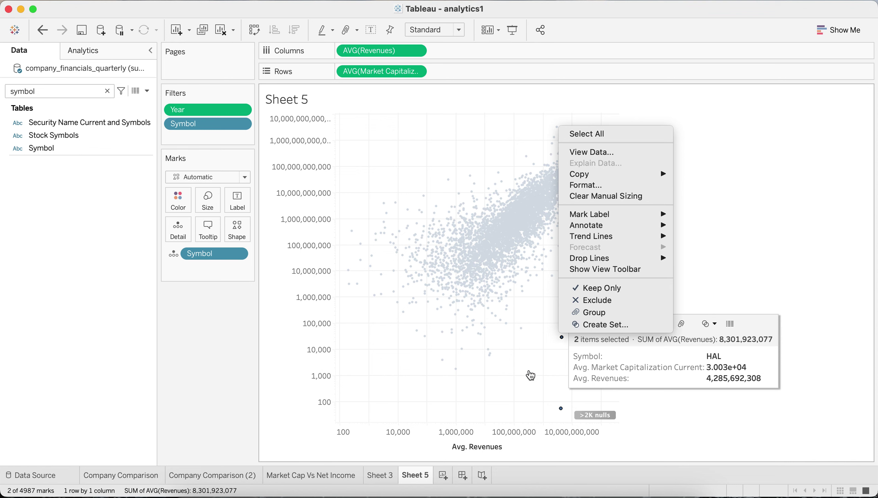
left_click(530, 375)
left_click(523, 378)
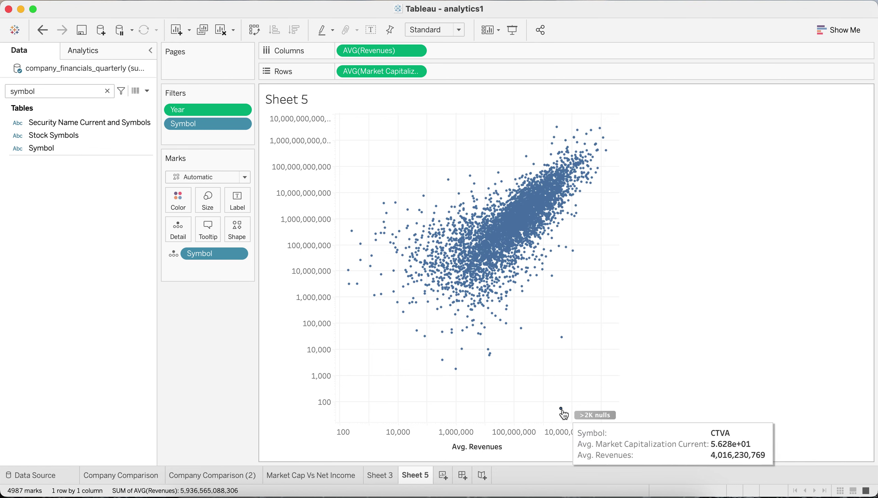
Exclude the two isolated high-revenue, low-capitalization outliers, HAL and CTVA, from the scatter plot
mouse_move(565, 346)
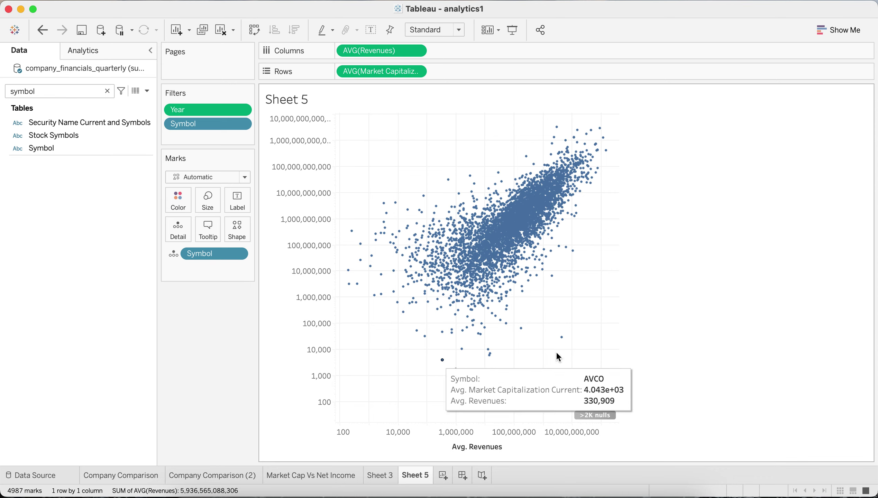
left_click_drag(546, 325, 601, 421)
right_click(560, 342)
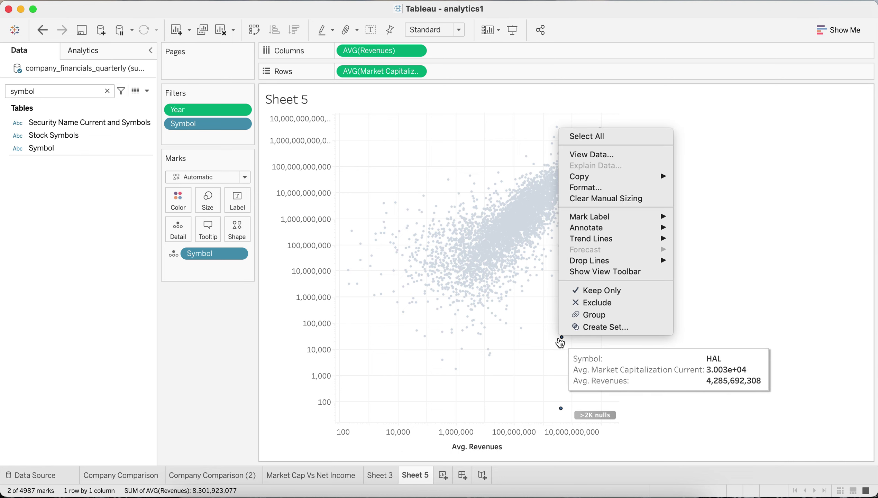
left_click(599, 304)
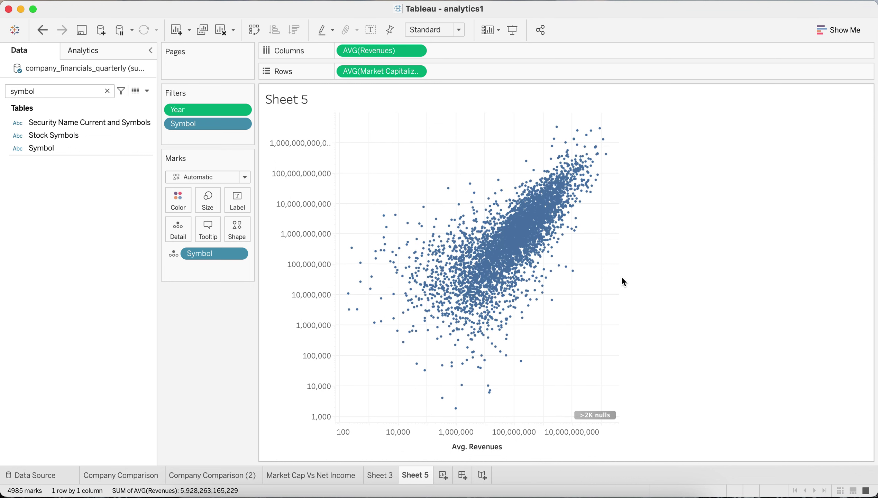
Widen the scatter plot, show its trend line and inspect the line's equation and fit
left_click_drag(619, 278, 667, 278)
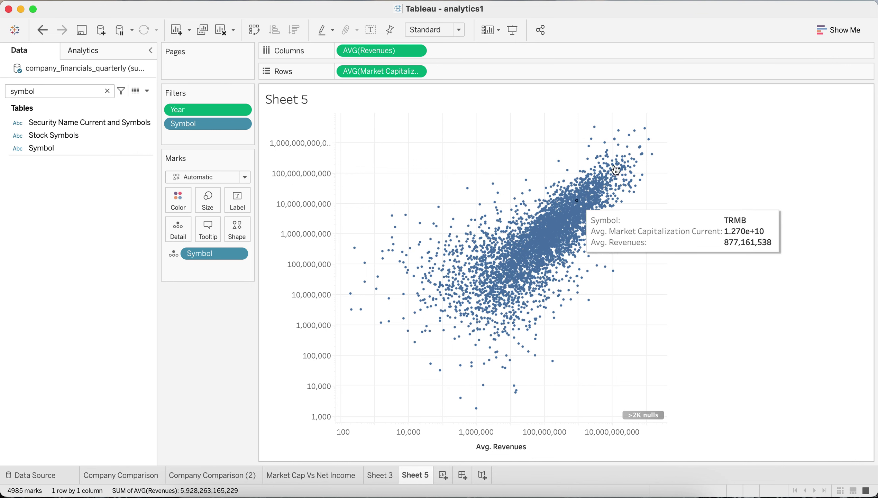
right_click(358, 372)
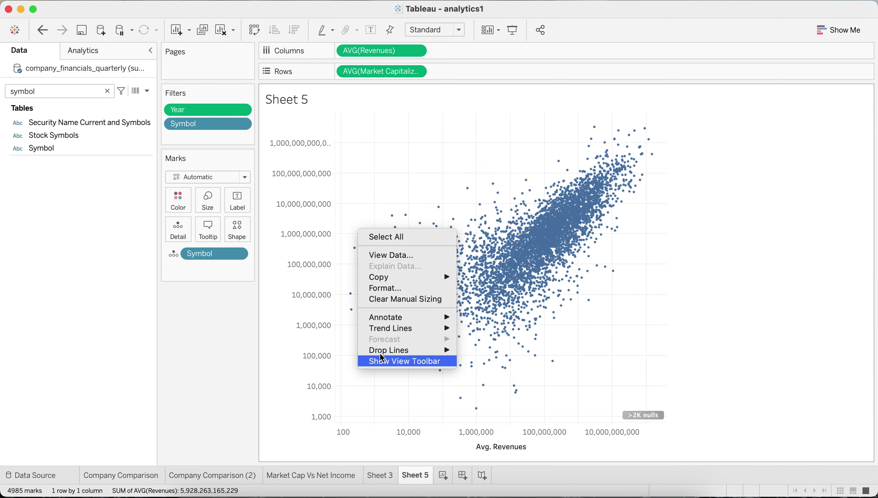
mouse_move(403, 331)
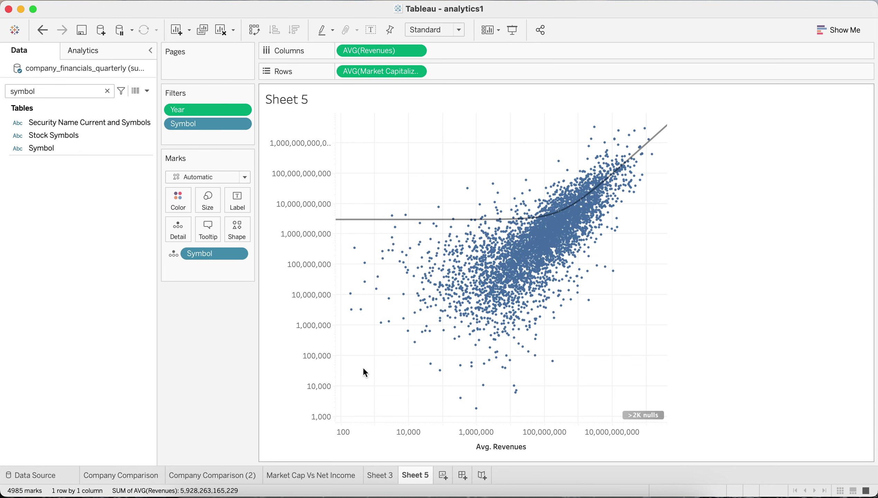
mouse_move(665, 135)
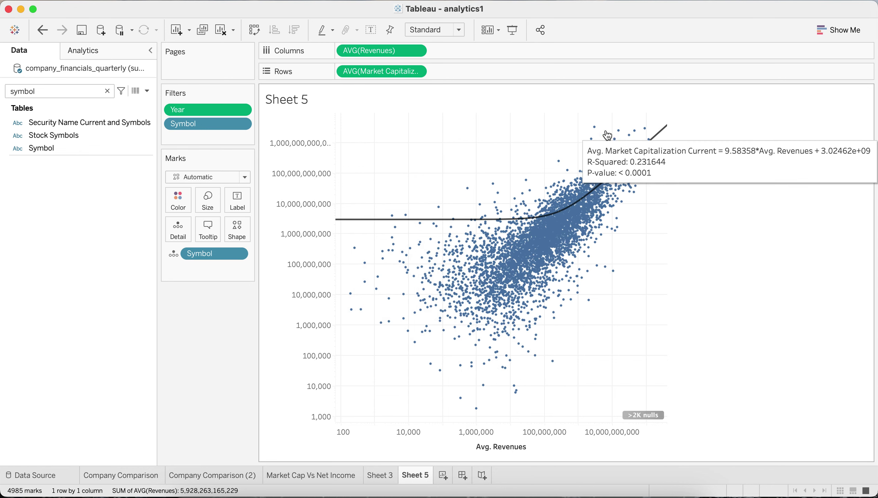
Edit the trend line to use the Power model type, moving the options dialog off the plot
right_click(355, 222)
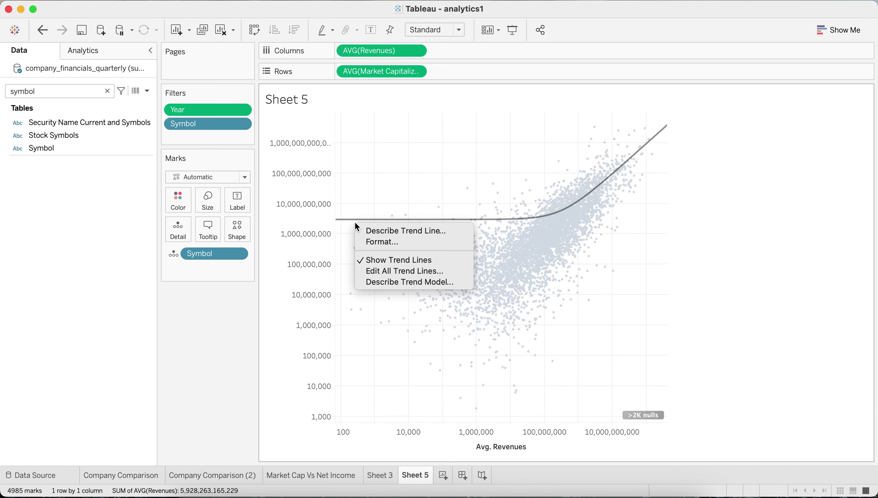
left_click(392, 270)
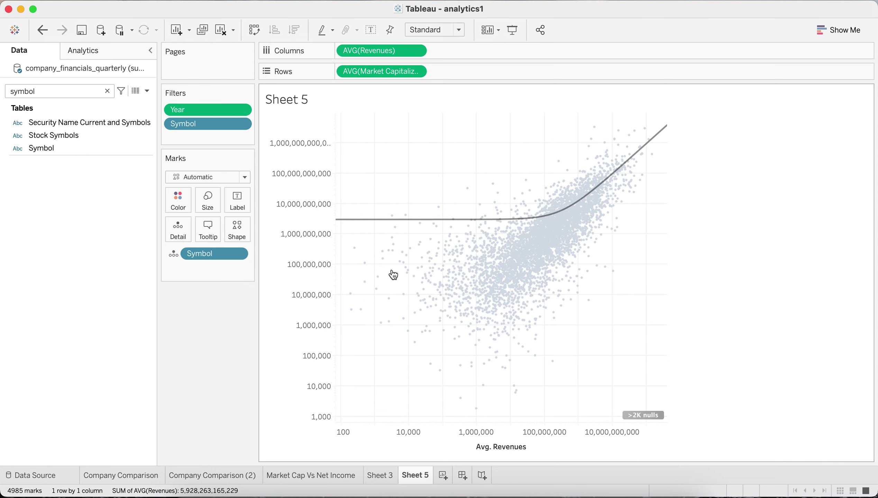
left_click(306, 202)
left_click_drag(503, 116, 332, 139)
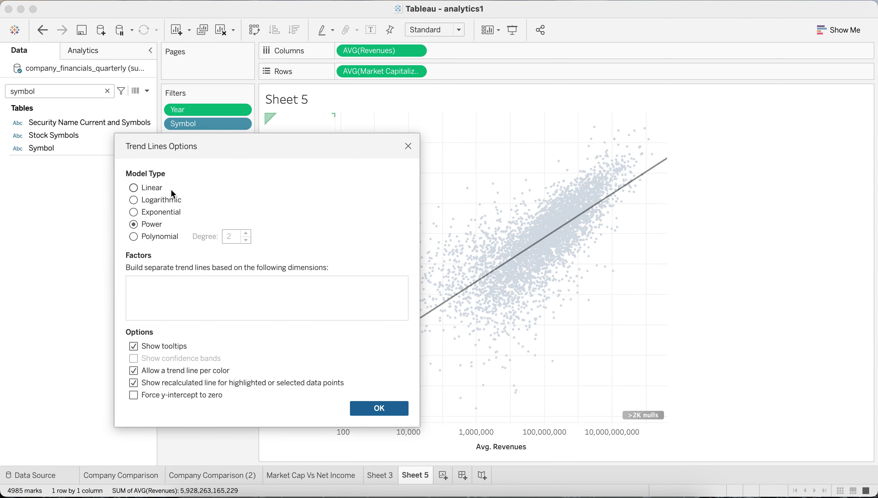
Preview the Exponential, Logarithmic and Polynomial trend models and return the model type to Power
left_click(134, 212)
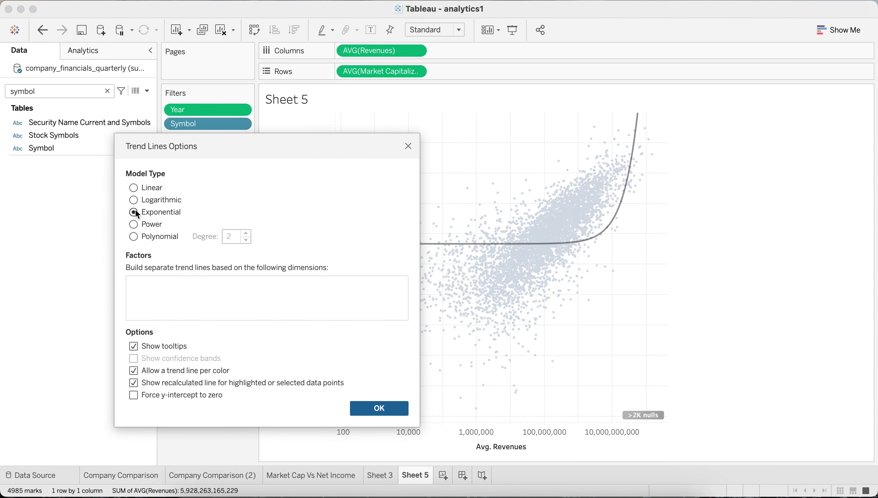
left_click(134, 200)
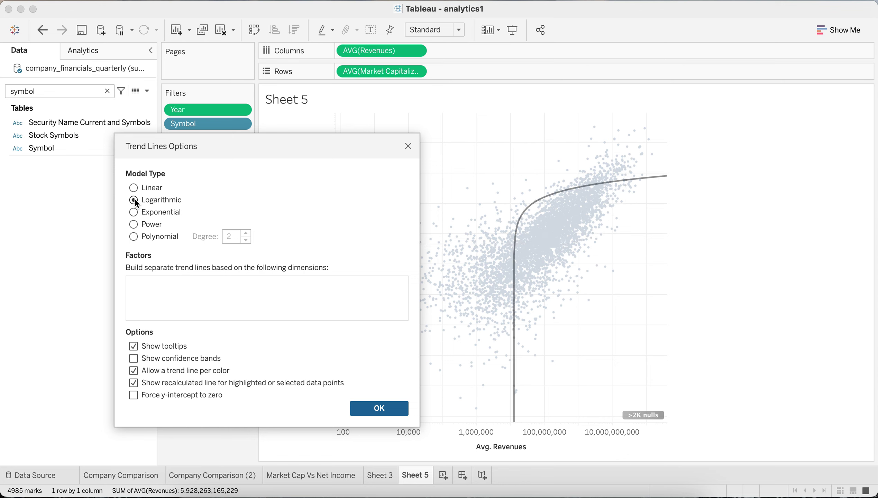
left_click(135, 236)
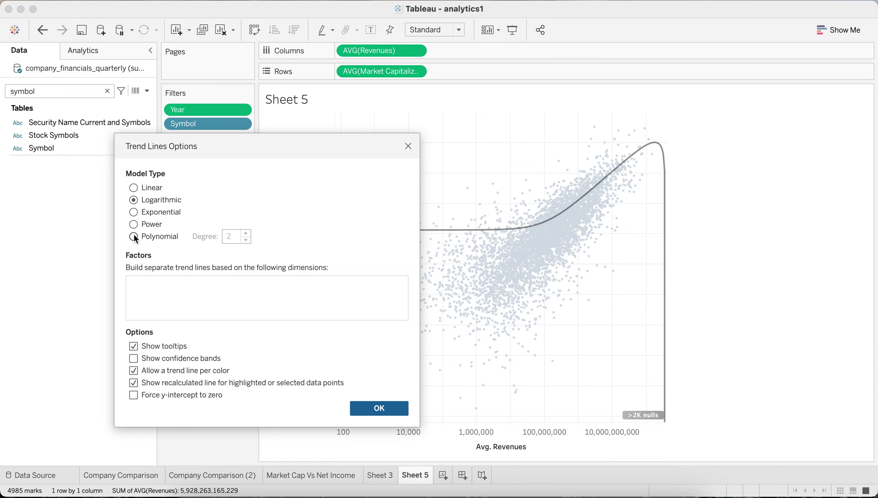
left_click(131, 226)
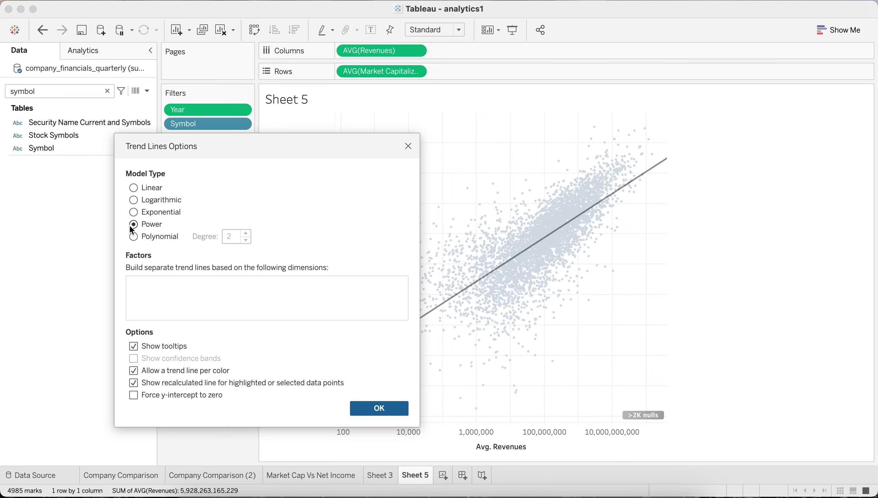
Uncover the plot to check the Power trend line and accept the trend line options
left_click_drag(287, 142, 237, 51)
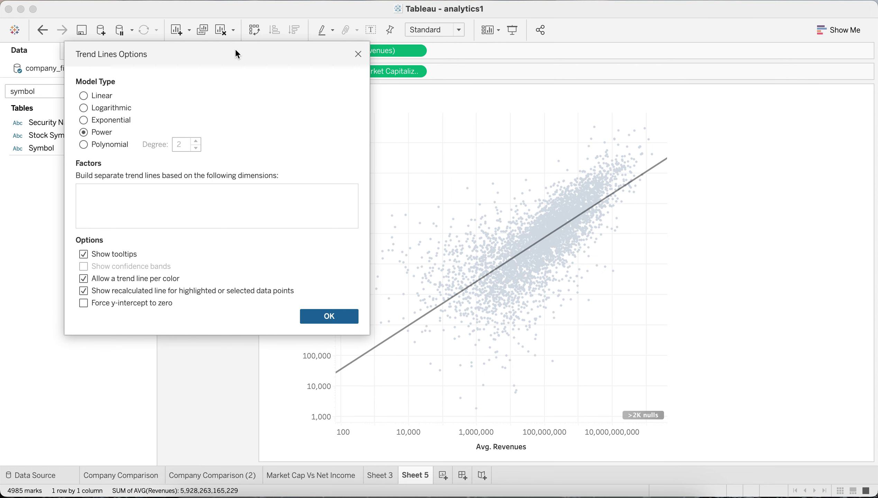
left_click_drag(237, 54, 269, 91)
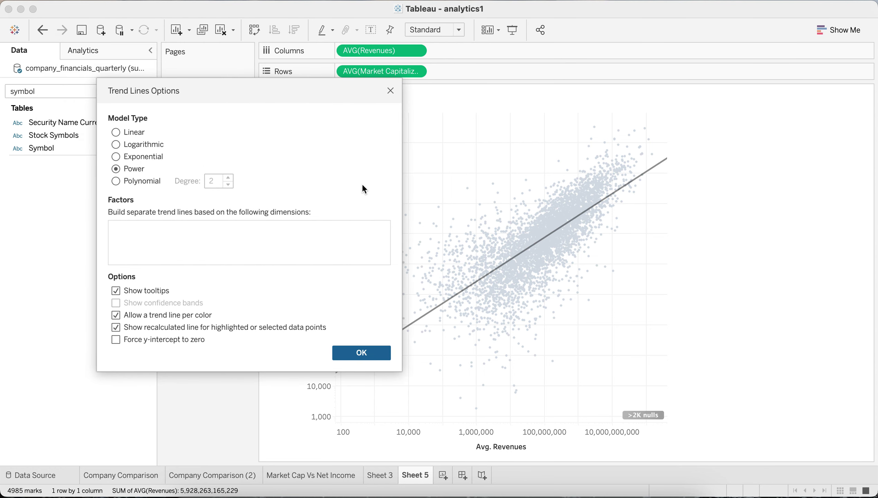
left_click(363, 353)
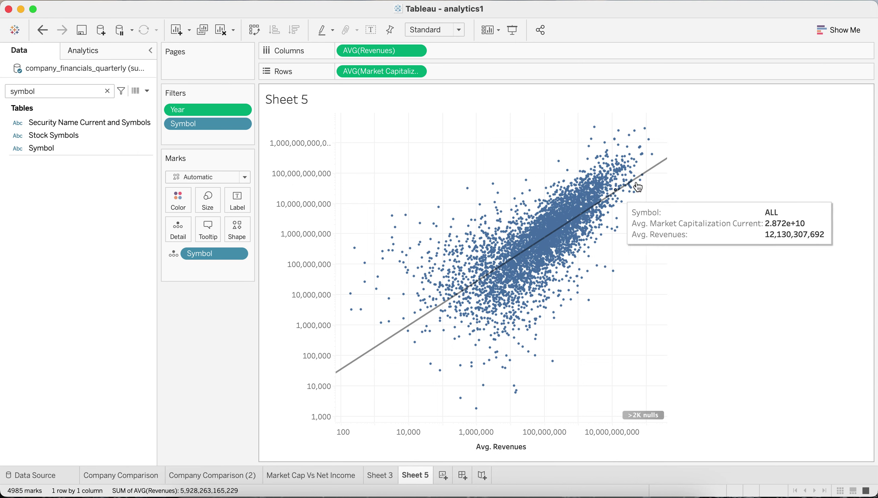
mouse_move(654, 177)
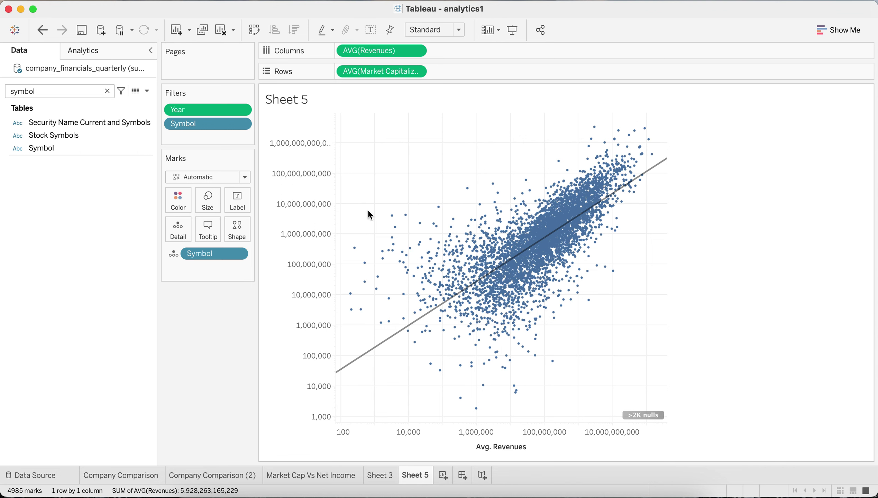
Clear the symbol search so that all data fields are listed
mouse_move(368, 360)
mouse_move(363, 285)
left_click(108, 94)
left_click(107, 92)
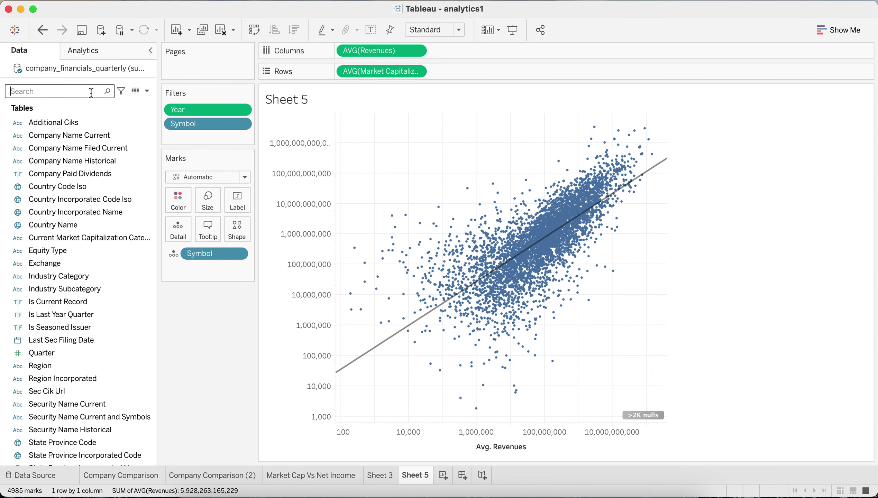
Find the Industry Category field by searching for "indu" and color the scatter plot's marks by it
type("indu")
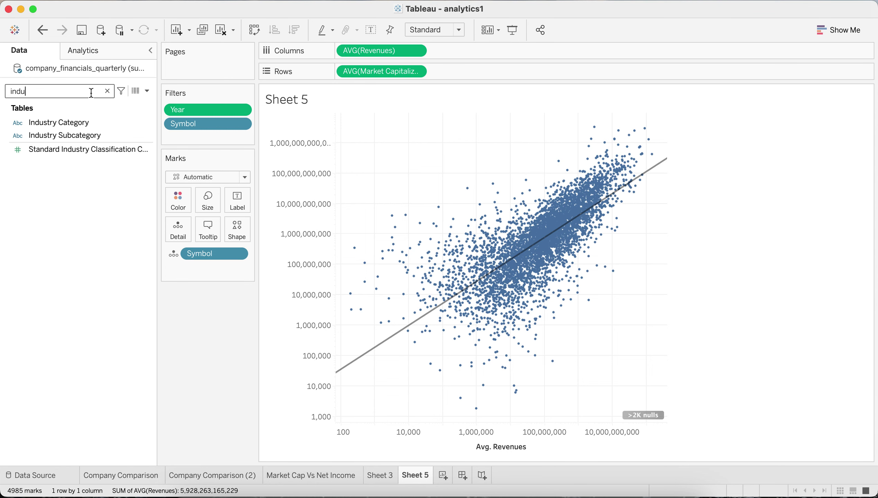
left_click(63, 124)
left_click_drag(59, 123, 184, 202)
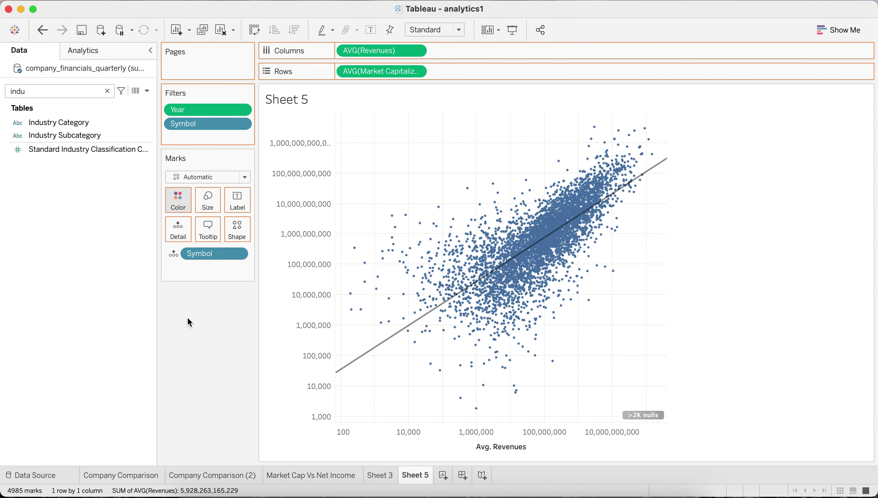
left_click_drag(188, 317, 196, 330)
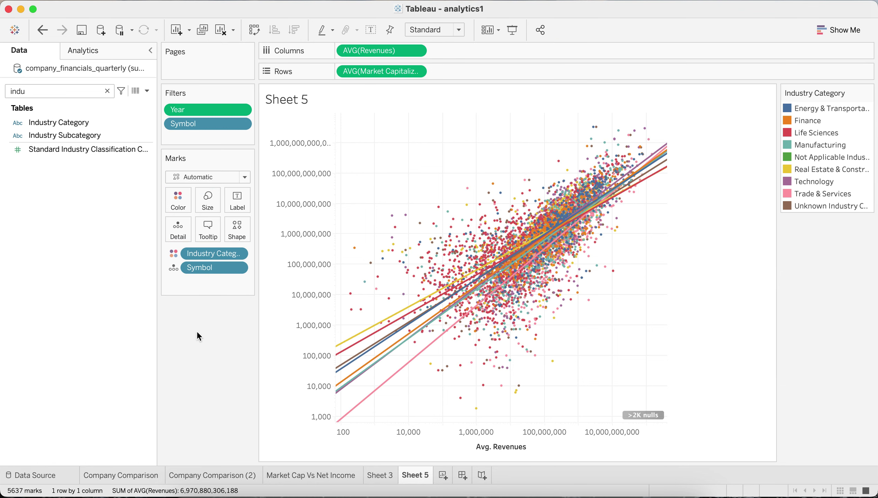
Edit all trend lines so that Industry Category is no longer a factor and accept the options
right_click(352, 339)
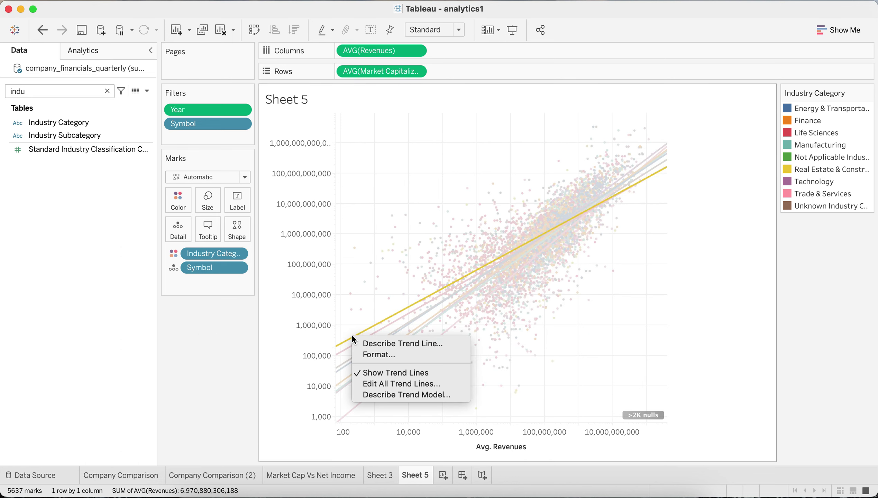
left_click(441, 385)
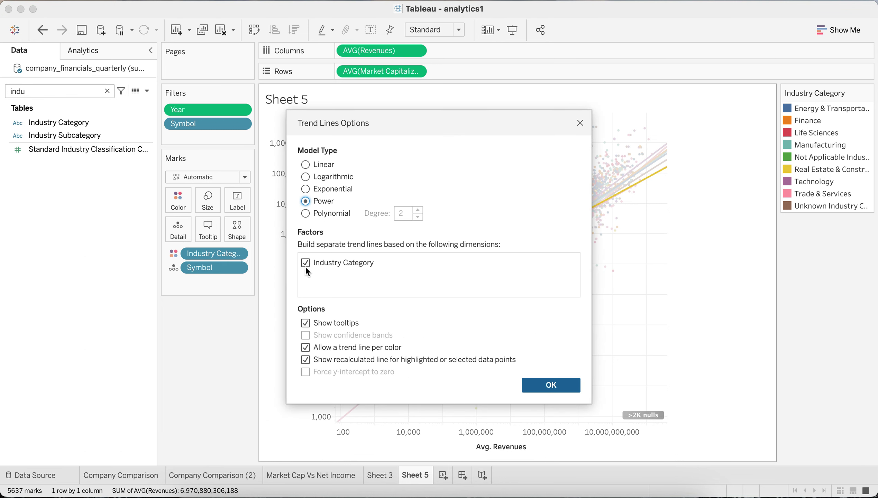
left_click(305, 263)
left_click(562, 386)
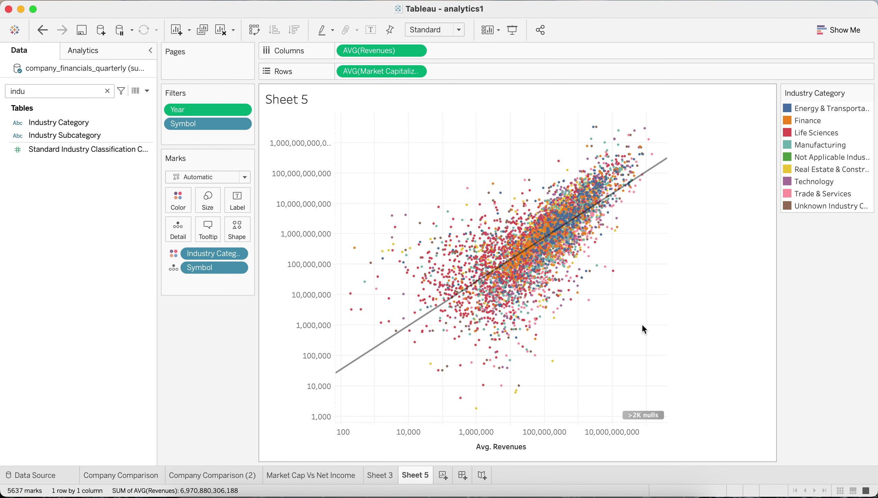
Examine the tooltips of the low-revenue outlier marks for their industry category, symbol, market capitalization and revenues
mouse_move(357, 250)
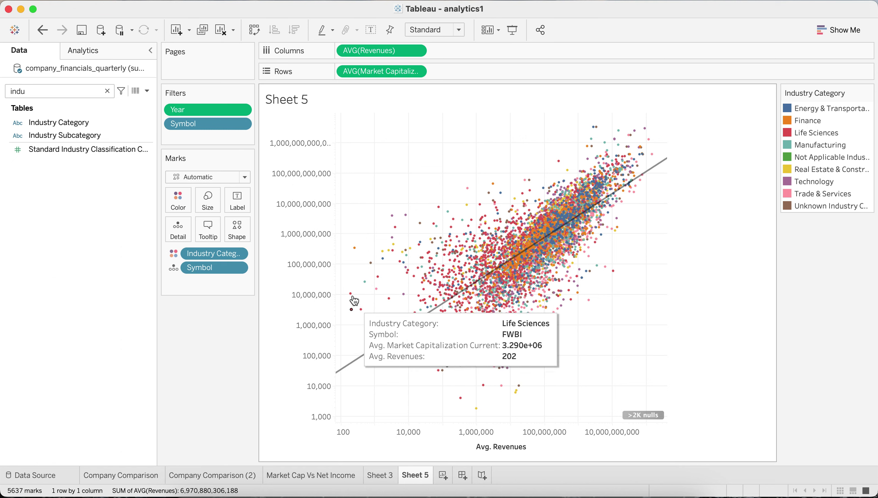
mouse_move(353, 314)
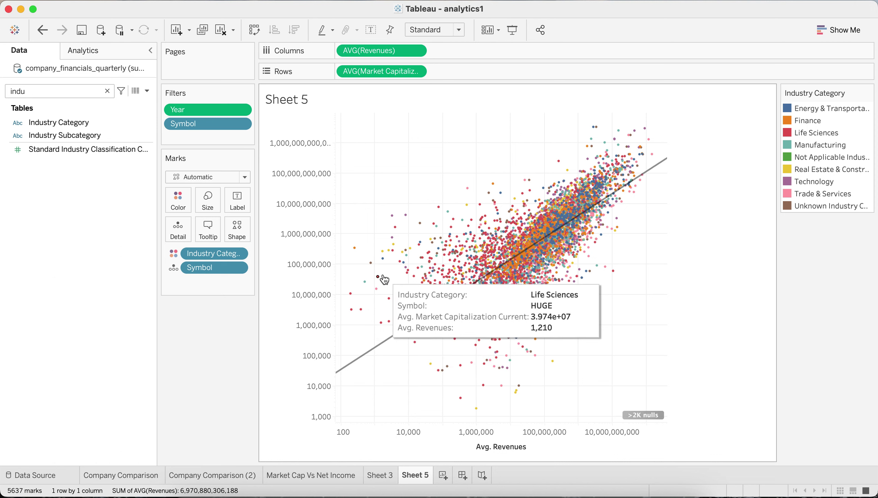
mouse_move(383, 329)
mouse_move(383, 264)
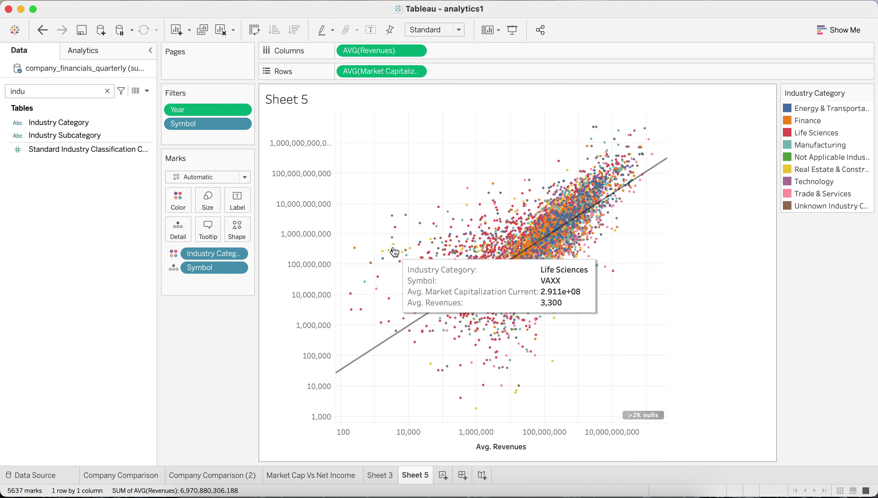
mouse_move(395, 240)
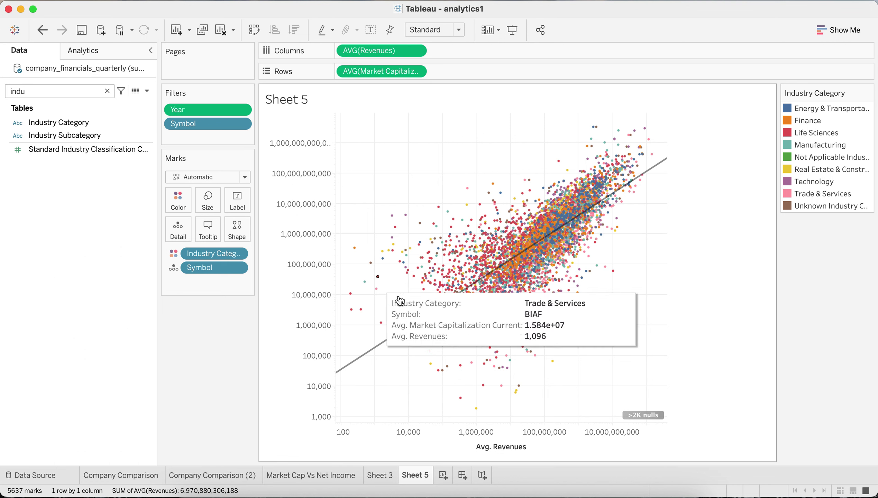
mouse_move(404, 296)
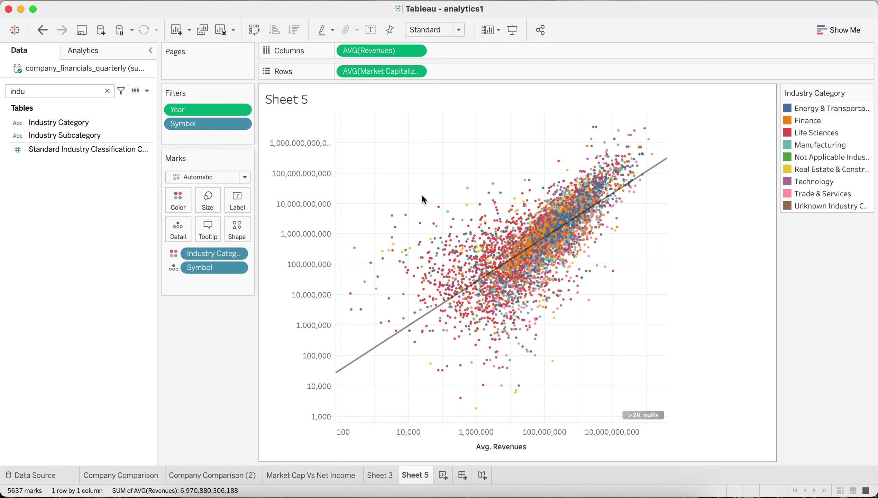
mouse_move(467, 206)
Start a filter on the Revenues measure from the columns, using its Average aggregation
right_click(423, 441)
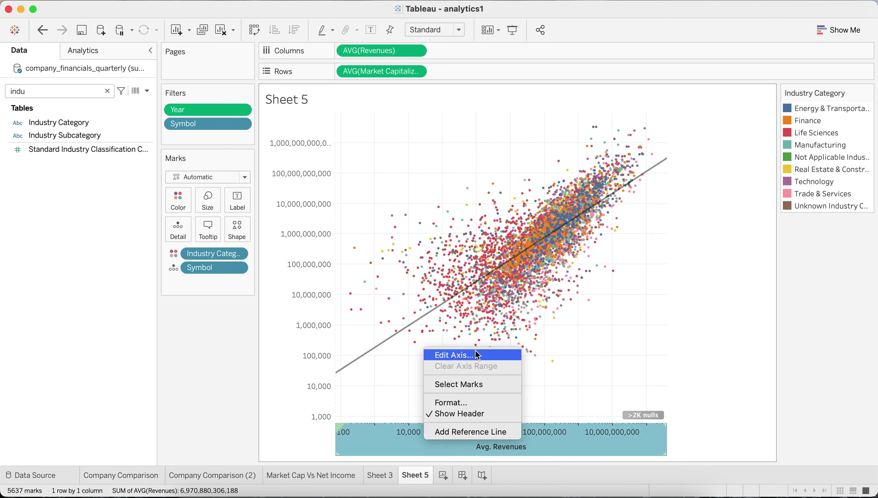
left_click(207, 429)
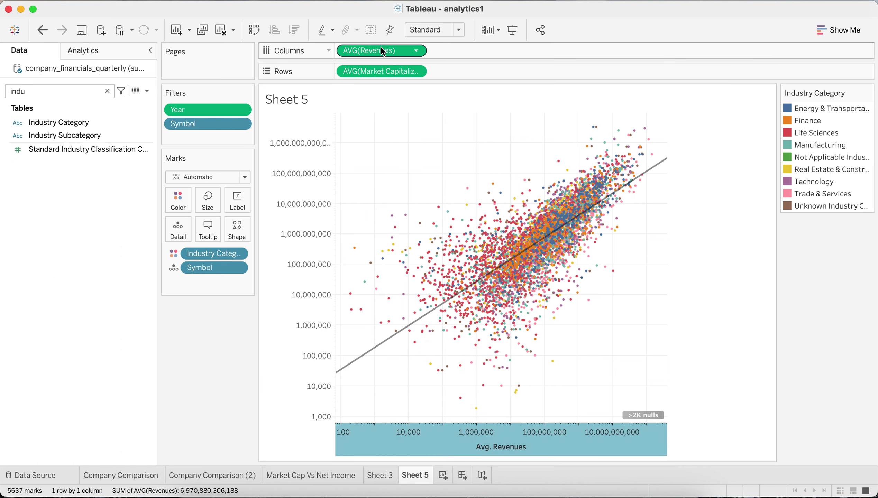
left_click_drag(376, 51, 223, 135)
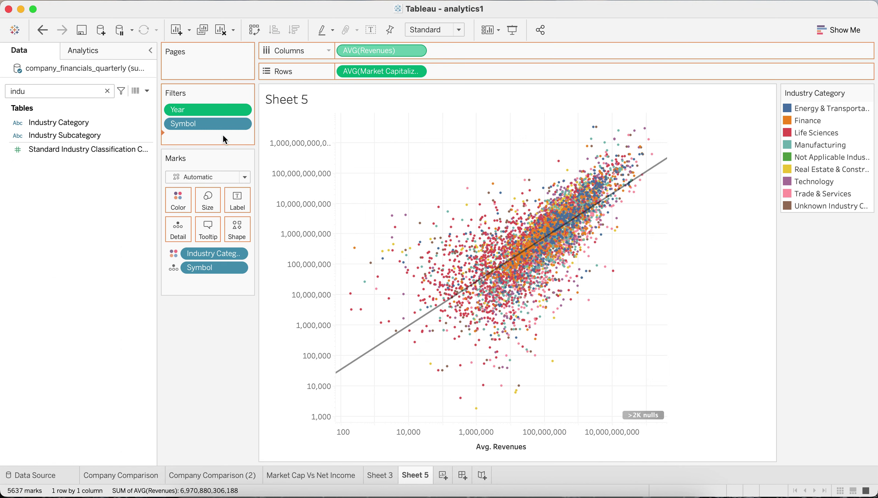
left_click(381, 207)
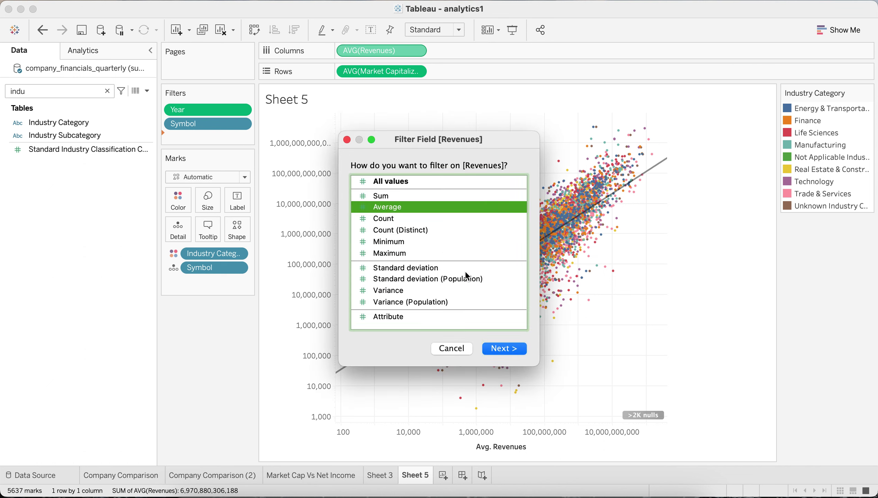
left_click(520, 350)
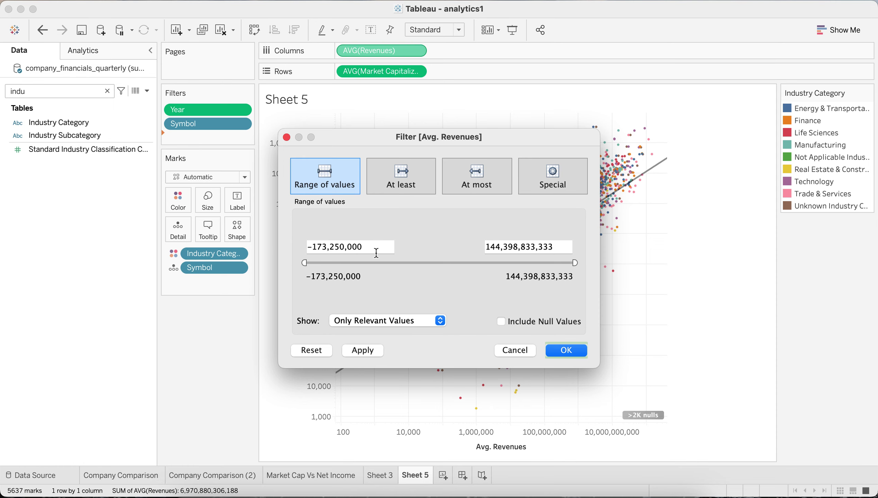
Set the Avg. Revenues filter to At least 10,000,000, apply it, uncover the plot to check it and accept the filter
left_click_drag(384, 140, 283, 208)
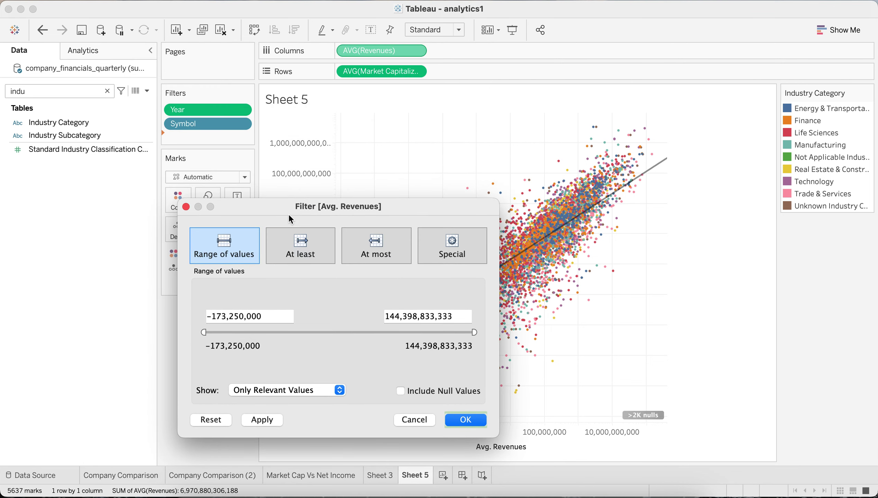
left_click_drag(280, 203, 298, 155)
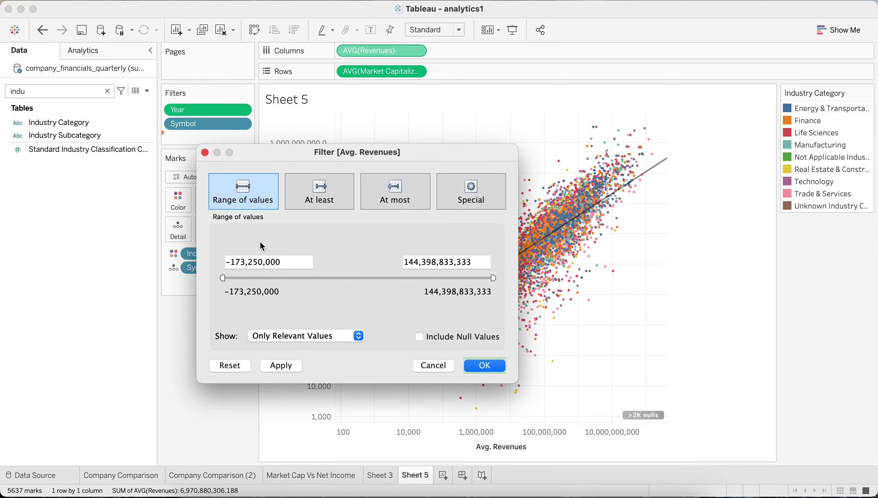
left_click(290, 259)
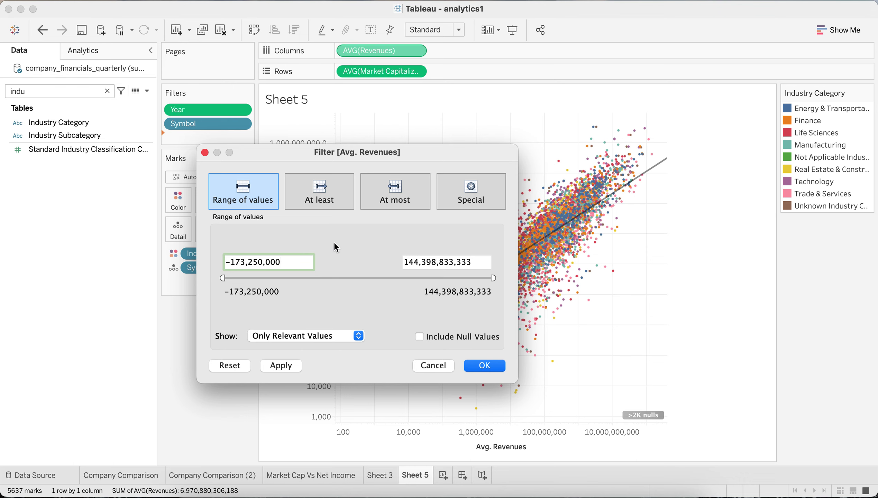
left_click(306, 196)
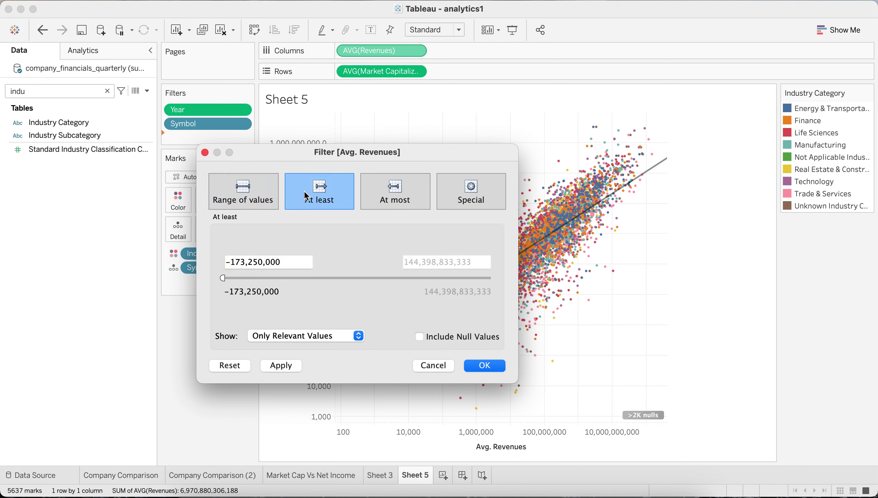
left_click_drag(277, 257, 197, 266)
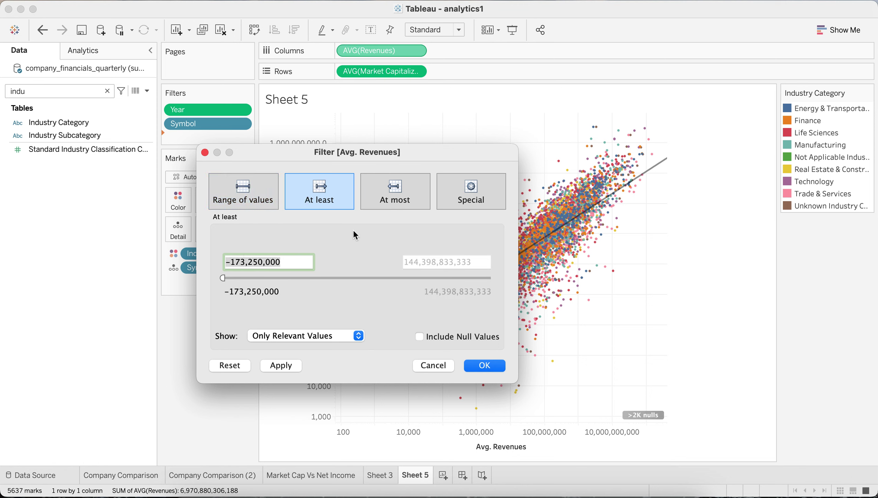
type("10000000")
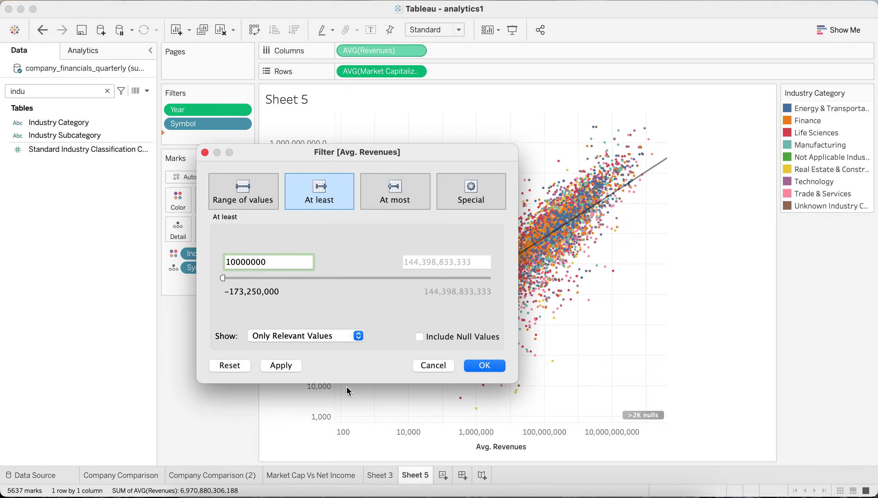
left_click(285, 365)
left_click_drag(427, 158, 258, 240)
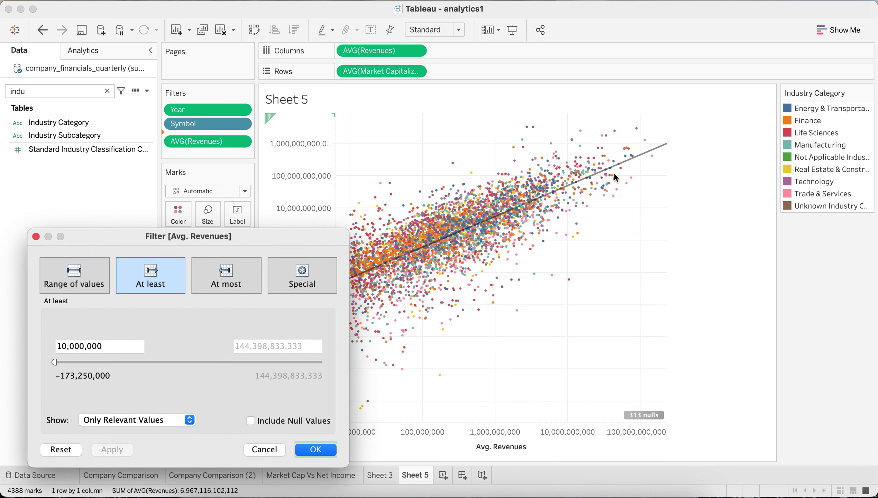
left_click(310, 449)
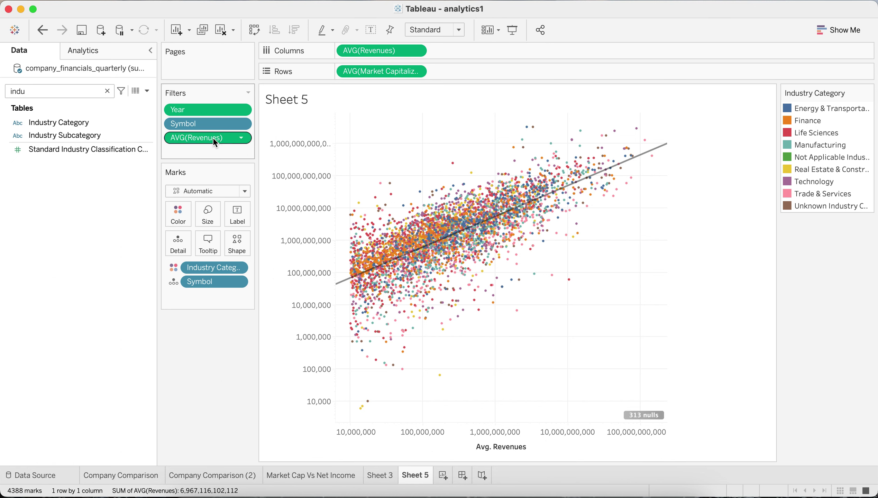
Remove Industry Category from the marks' color, search the data fields for "net" and select Profit Or Net Income
left_click_drag(217, 268, 220, 393)
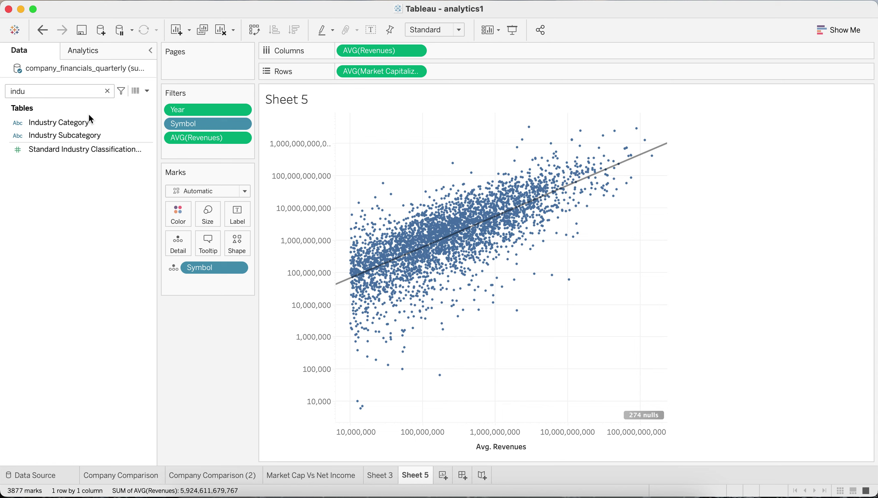
double_click(90, 92)
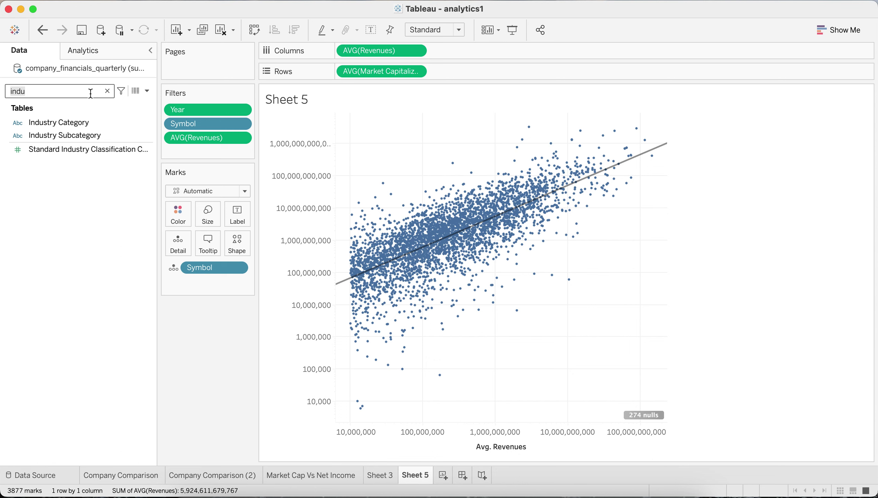
type("net")
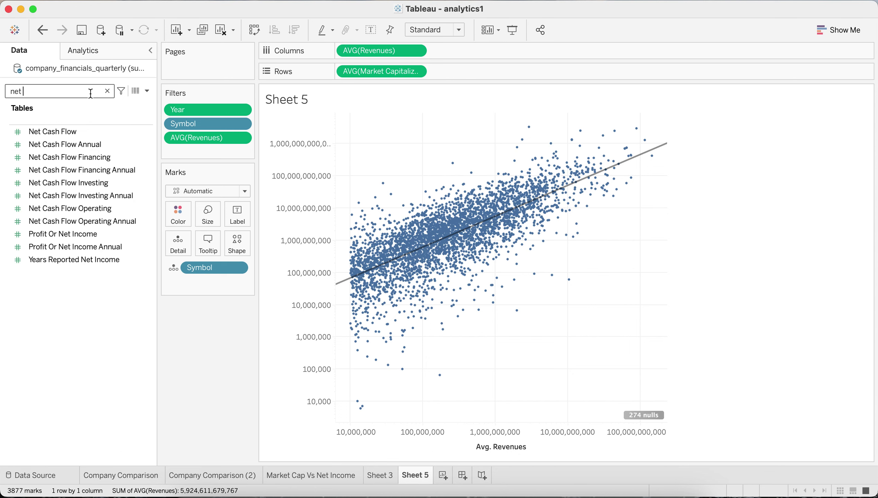
left_click(68, 235)
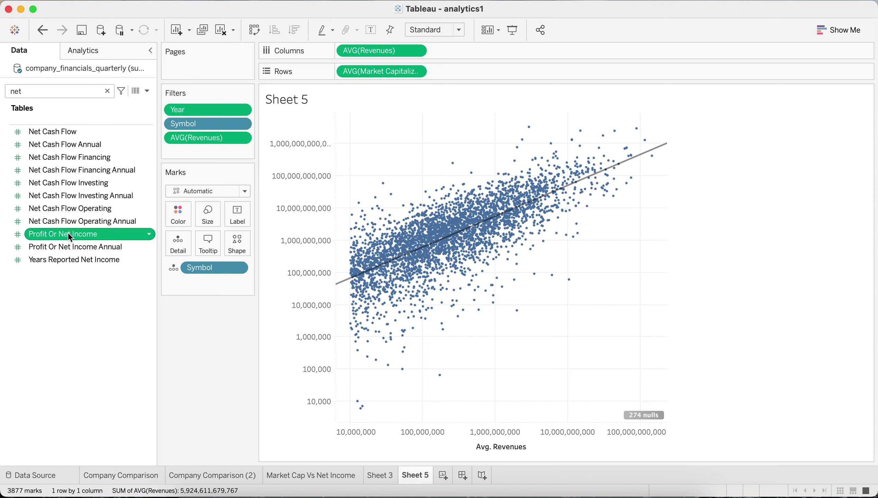
Search the data fields for "yield" and color the scatter plot's marks by Yield Current
left_click(58, 90)
type("yiel")
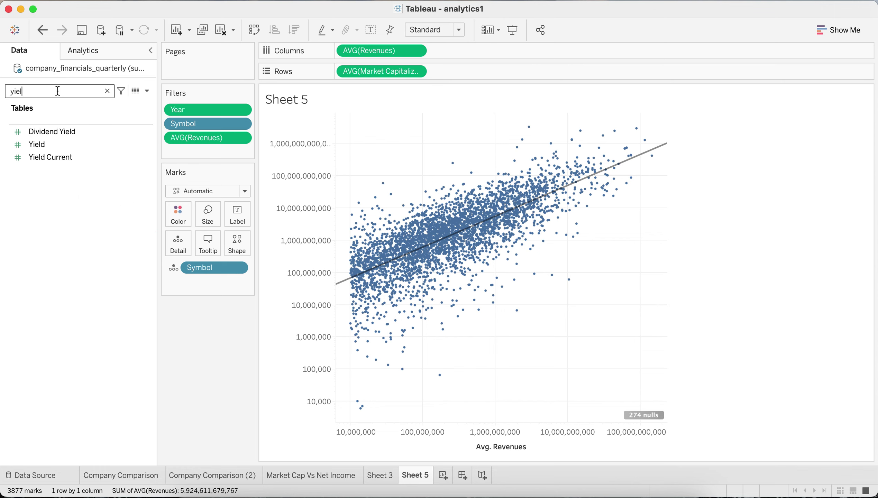
type("d")
left_click(43, 143)
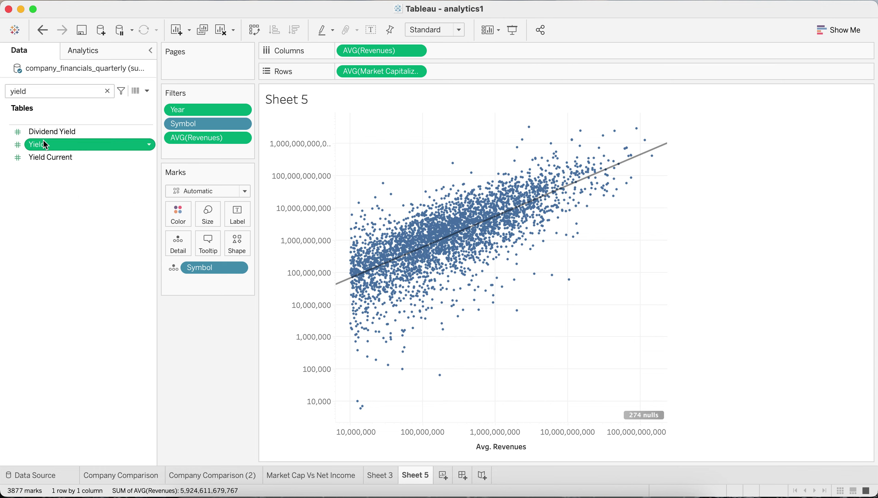
left_click(51, 157)
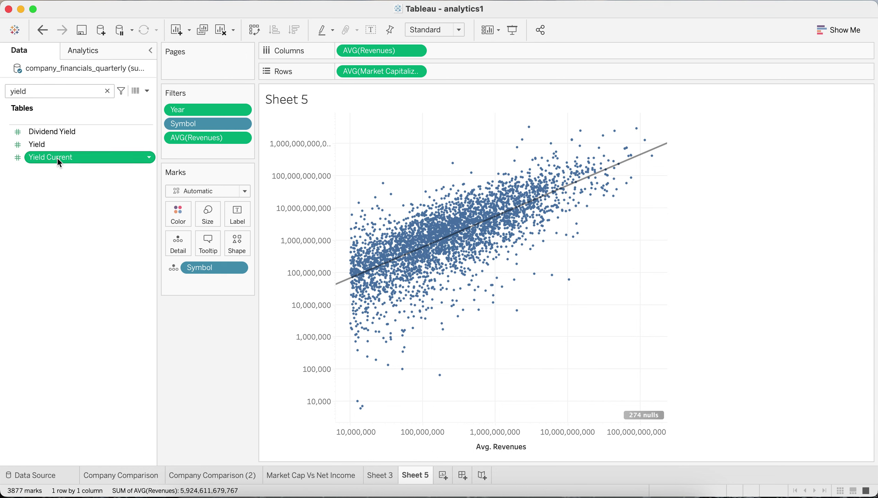
left_click_drag(57, 157, 179, 212)
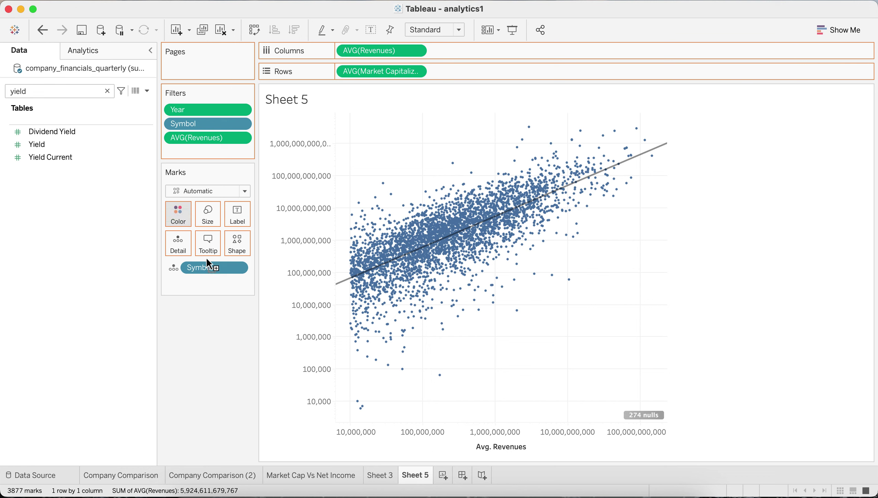
left_click_drag(208, 264, 208, 266)
Change the aggregation of Yield Current on the marks' color to Average
left_click(240, 266)
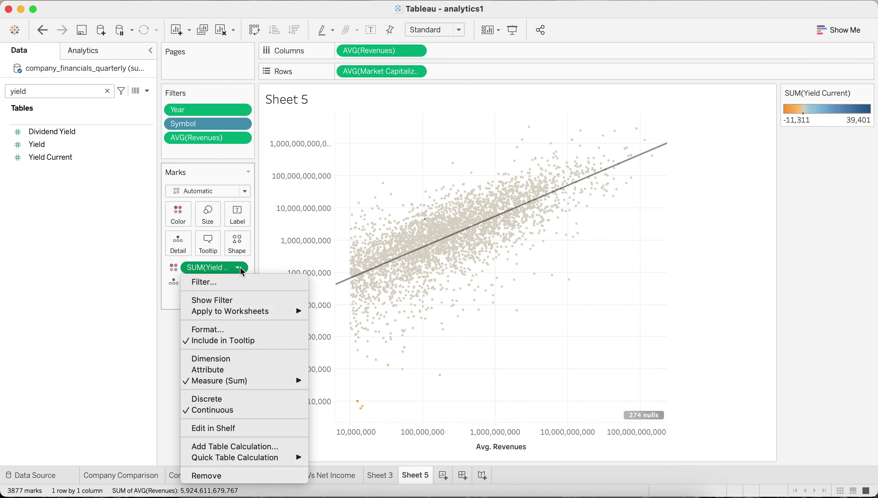
mouse_move(271, 381)
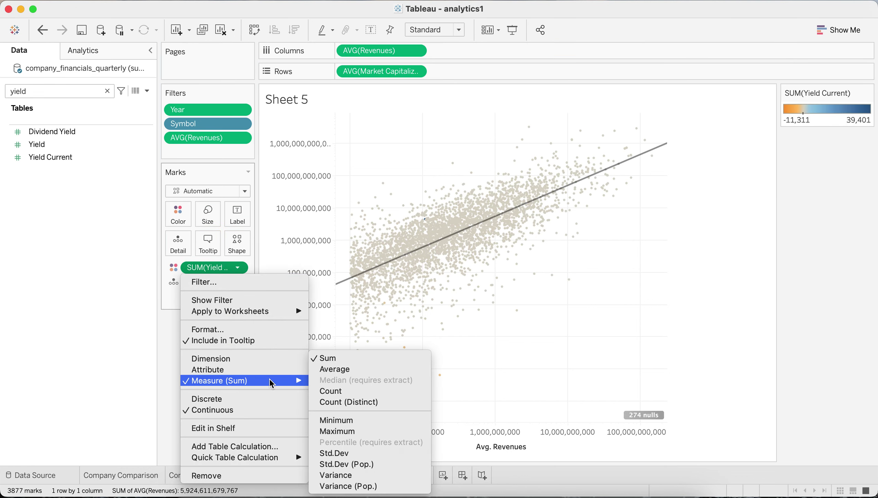
left_click(342, 369)
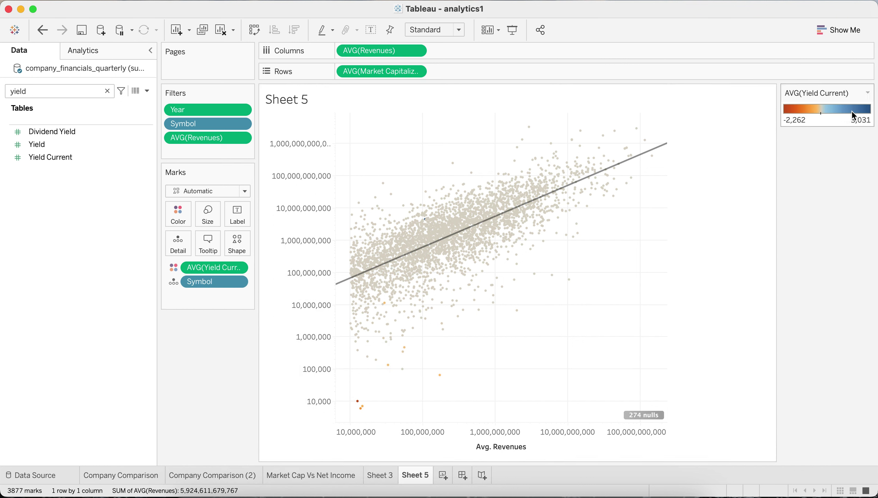
Edit the Avg. Yield Current mark colors to use a stepped palette with 6 steps
left_click(183, 218)
left_click(214, 261)
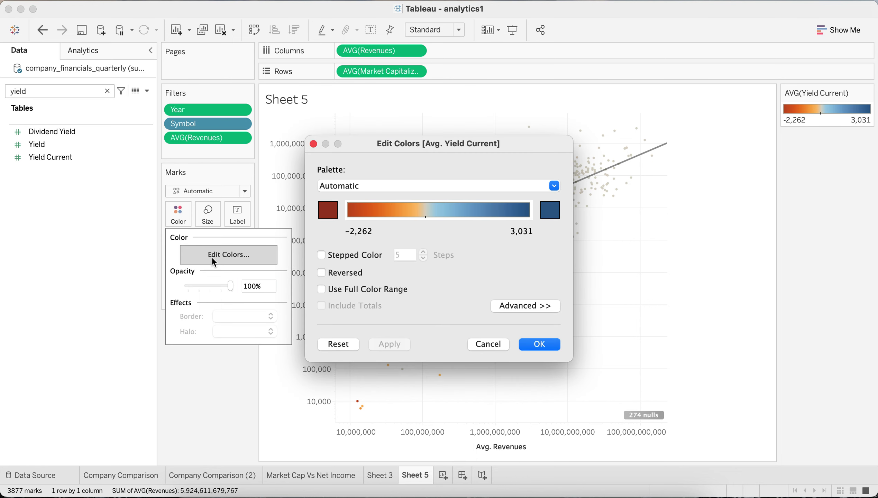
left_click(350, 255)
left_click(423, 258)
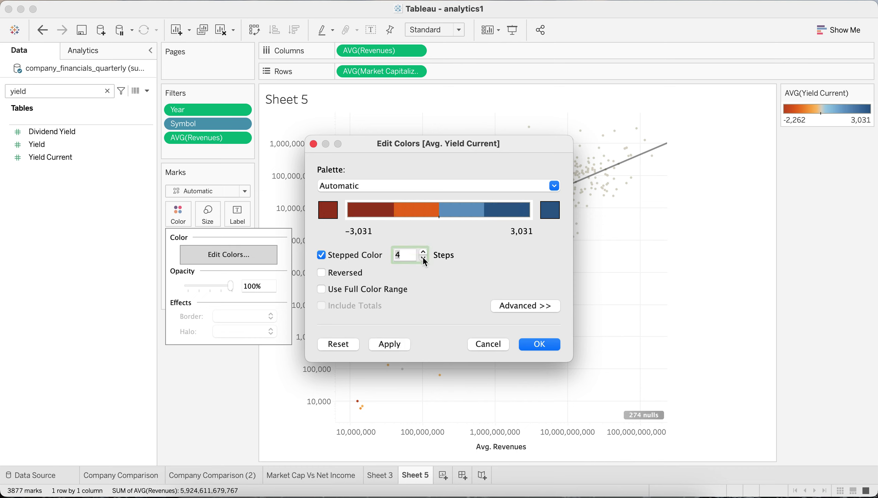
left_click(423, 252)
left_click(423, 253)
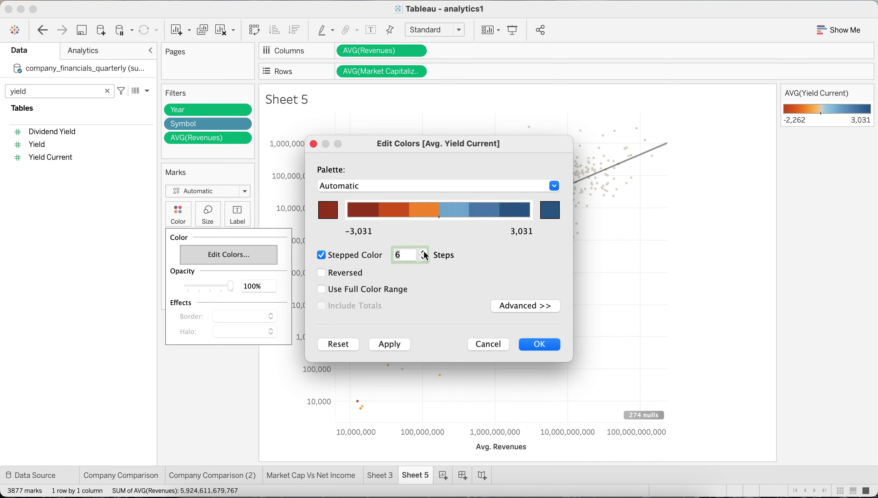
Center the Avg. Yield Current color range at 0 and fix its start at -0.05
left_click(520, 306)
left_click(323, 375)
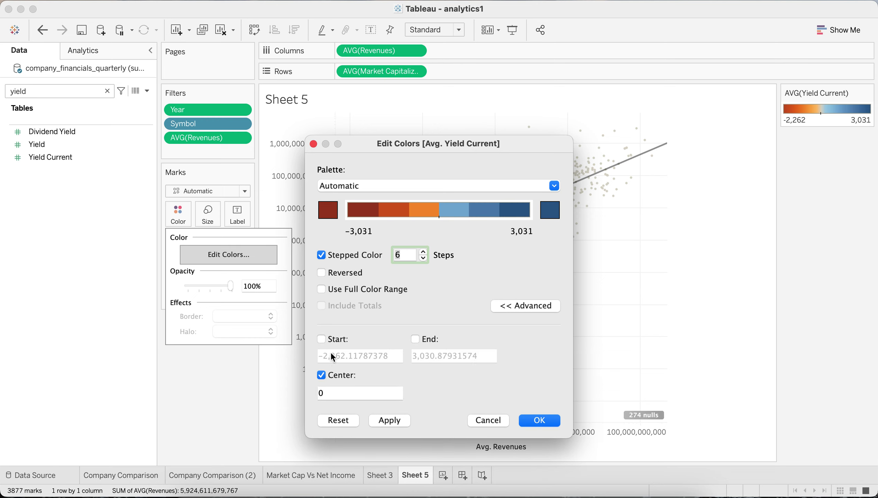
left_click(332, 339)
left_click(400, 354)
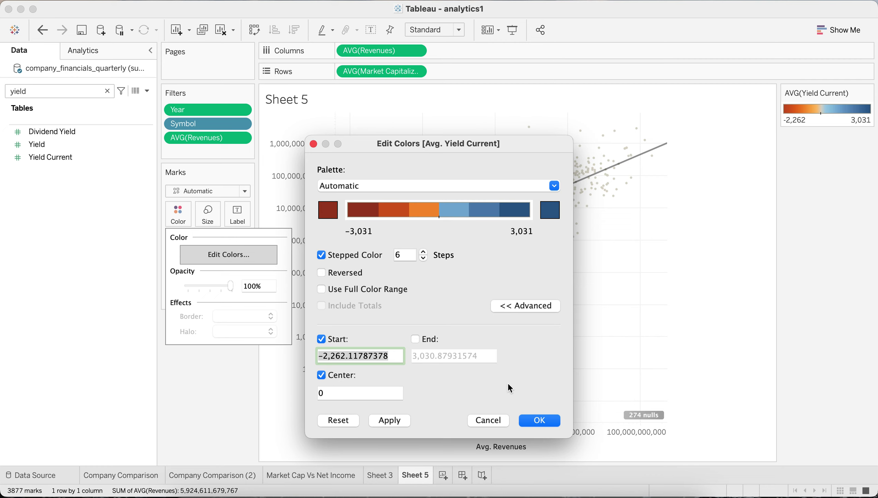
type("-0.")
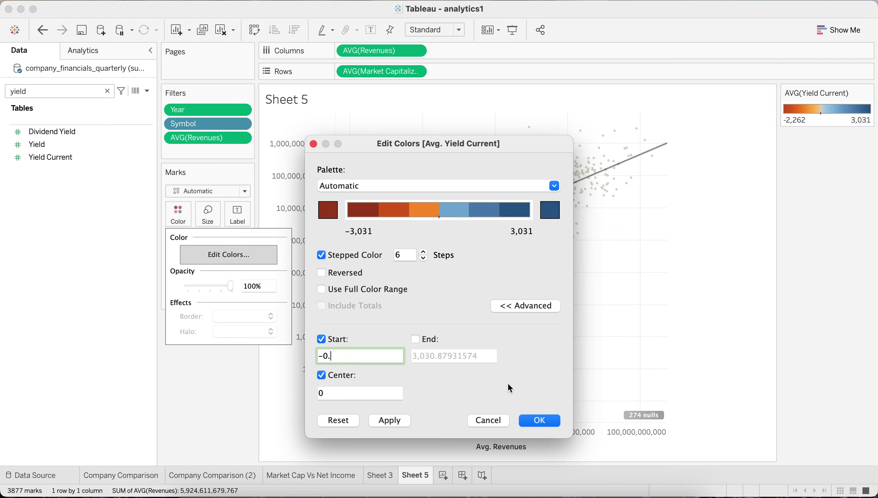
type("05")
Fix the end of the color range at 0.05, apply it, uncover the plot to check it and accept the colors
left_click(425, 344)
left_click_drag(492, 361, 372, 360)
type("0.05")
left_click(383, 417)
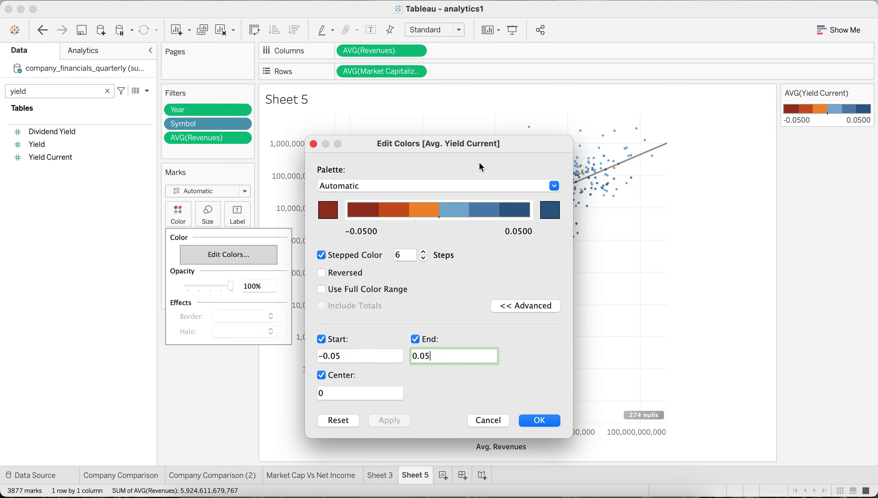
left_click_drag(492, 147, 331, 148)
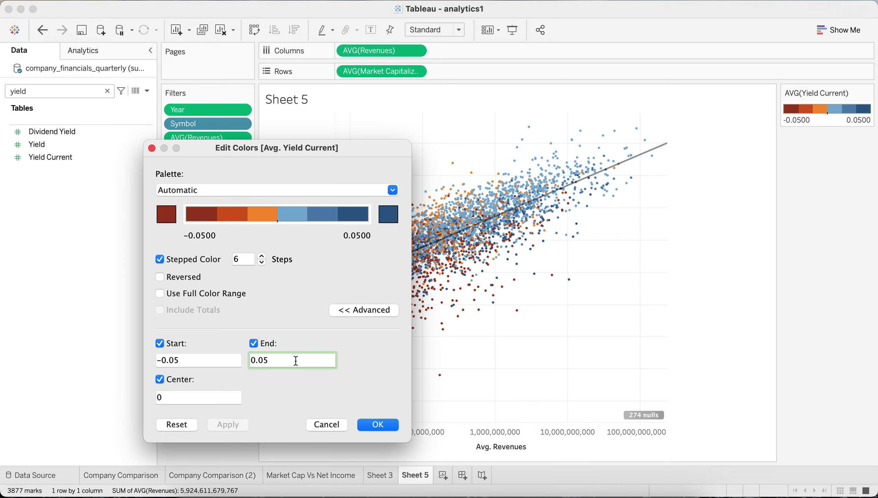
left_click(379, 424)
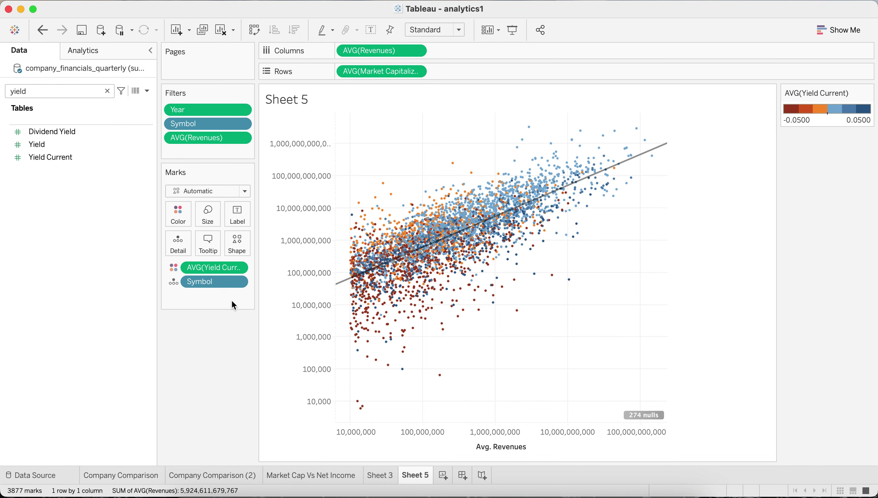
Show the Year filter control on the sheet
left_click(245, 111)
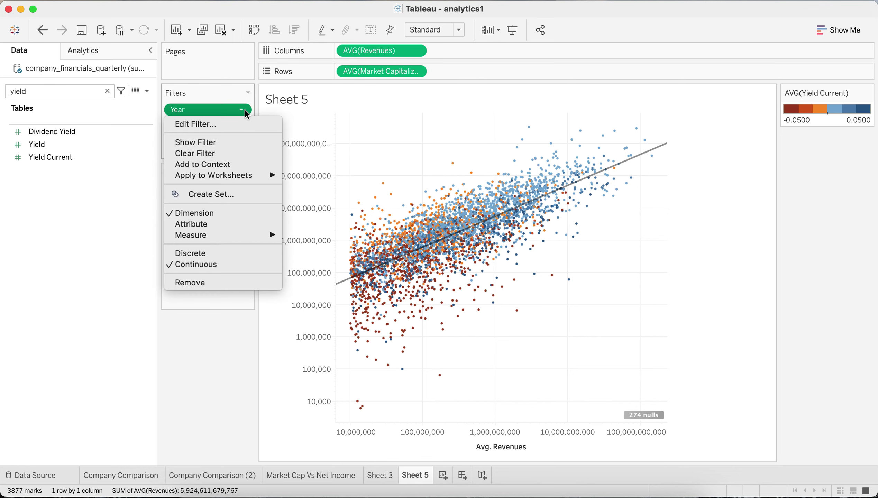
left_click(233, 141)
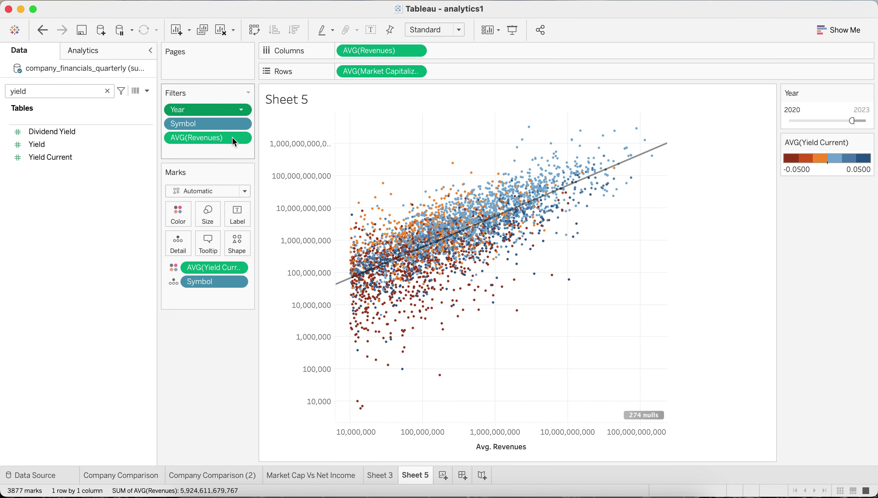
left_click(798, 109)
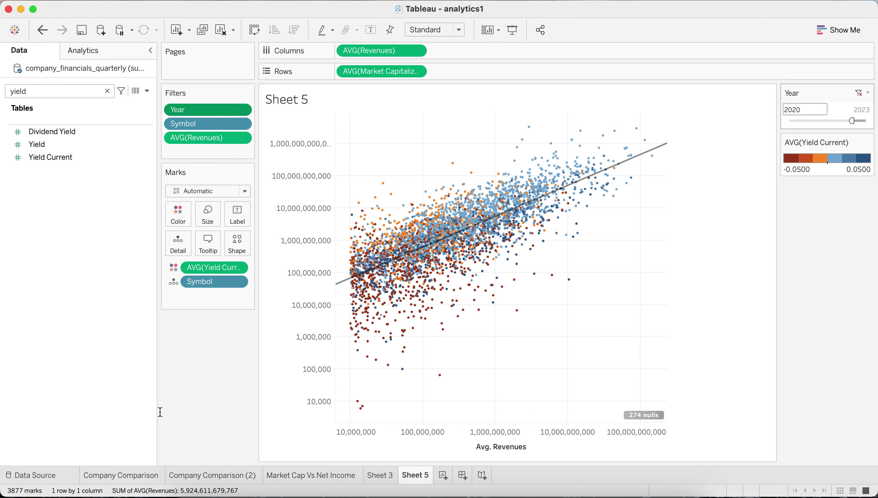
left_click(197, 394)
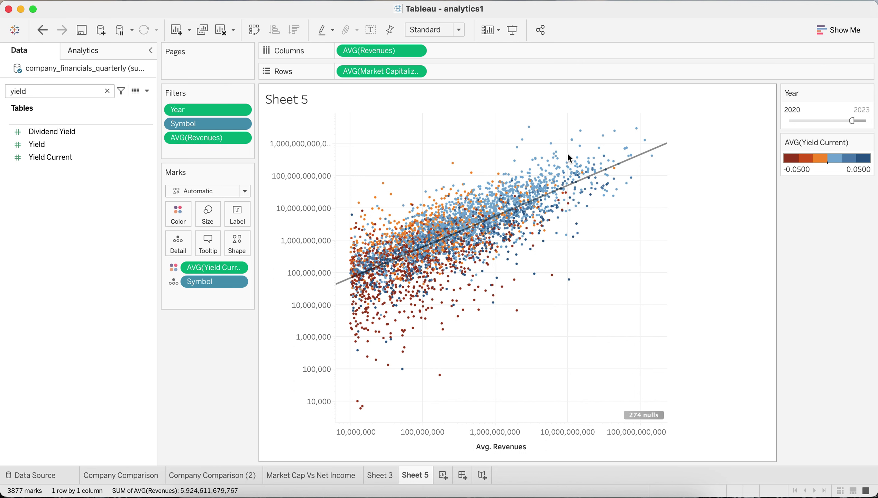
right_click(318, 188)
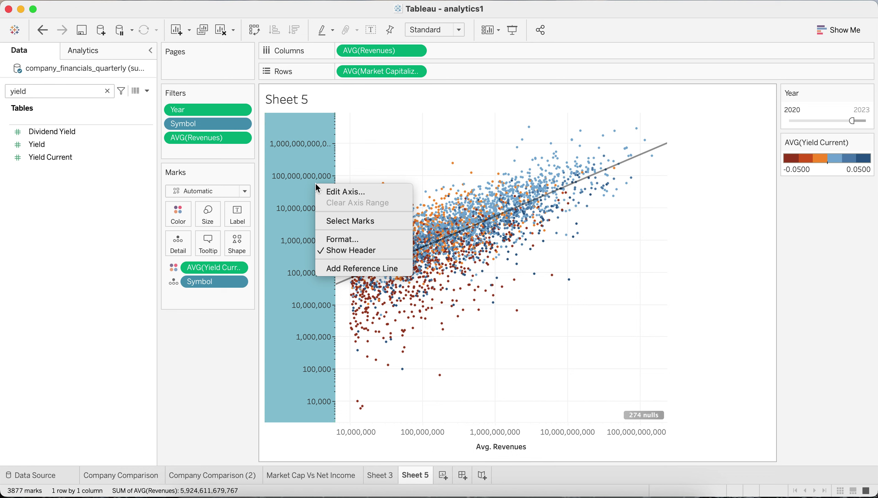
left_click(335, 190)
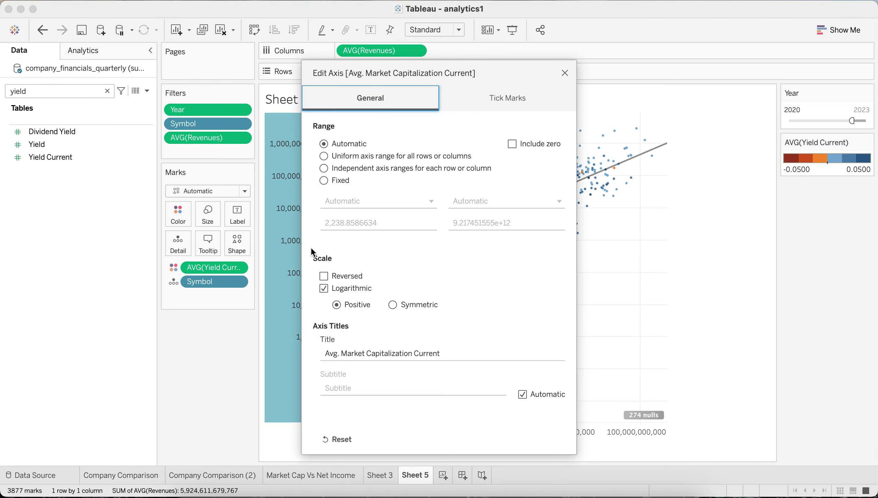
left_click(565, 72)
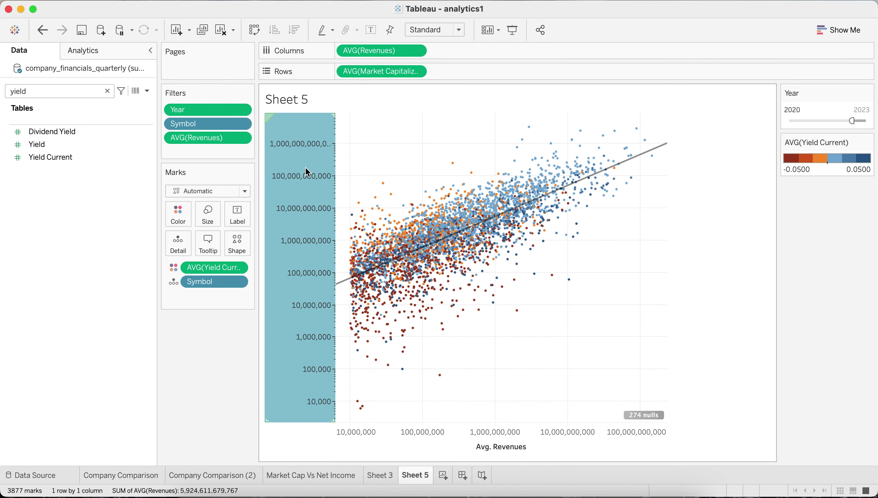
Format the market capitalization axis numbers as Currency (Custom) with display units in Billions (B)
right_click(305, 167)
left_click(345, 224)
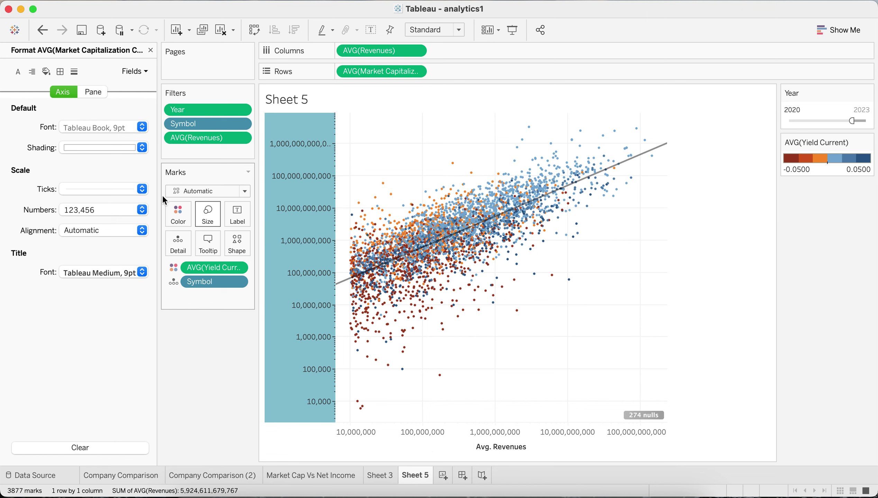
left_click(86, 210)
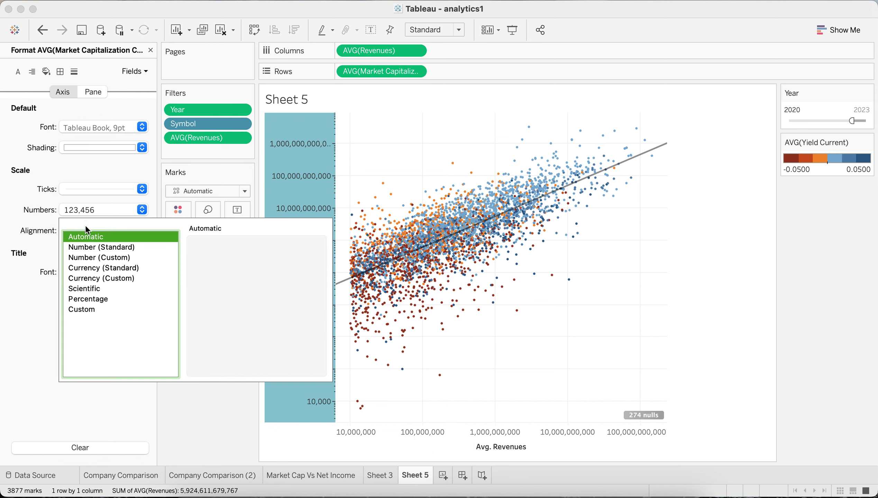
left_click(119, 278)
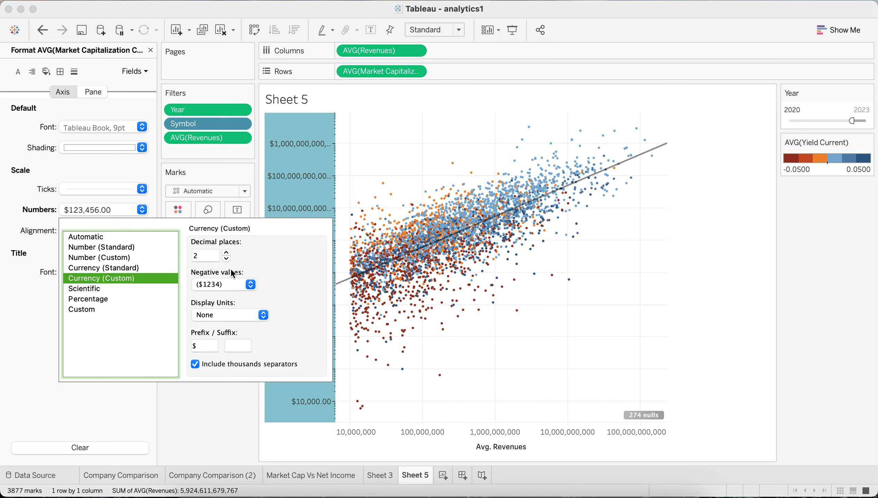
left_click(214, 315)
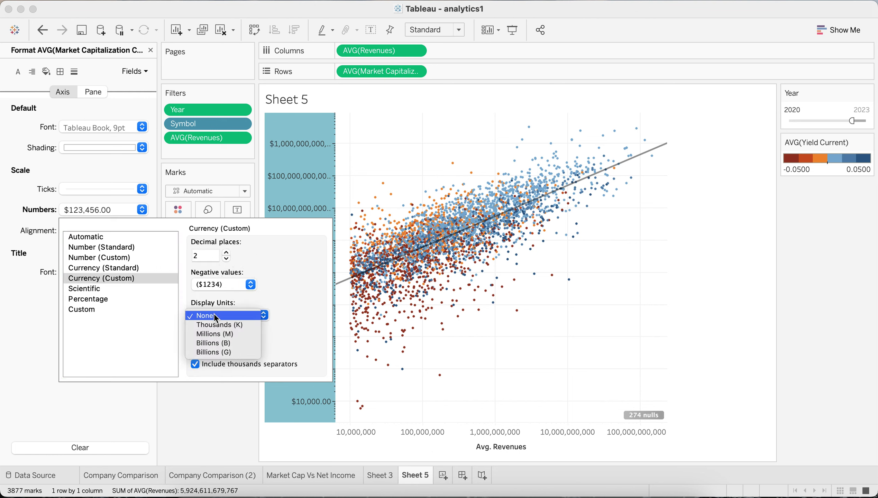
left_click(213, 343)
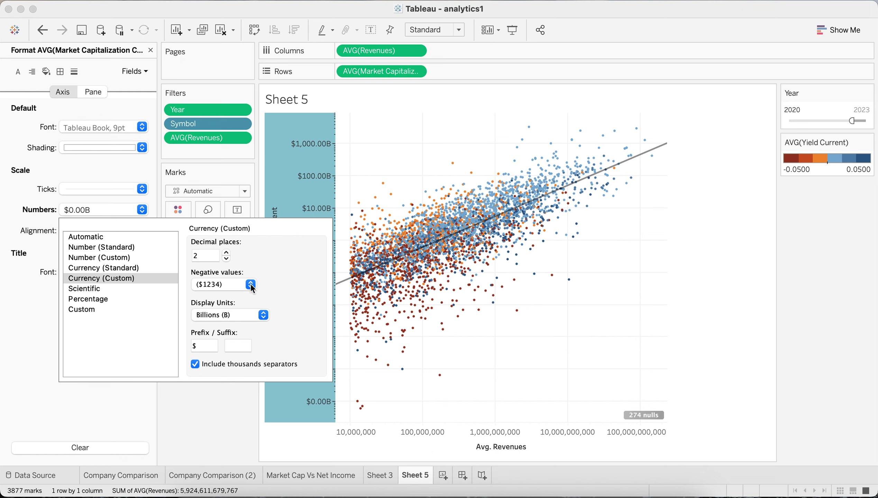
Set the decimal places of the market capitalization axis numbers to 0
left_click(227, 259)
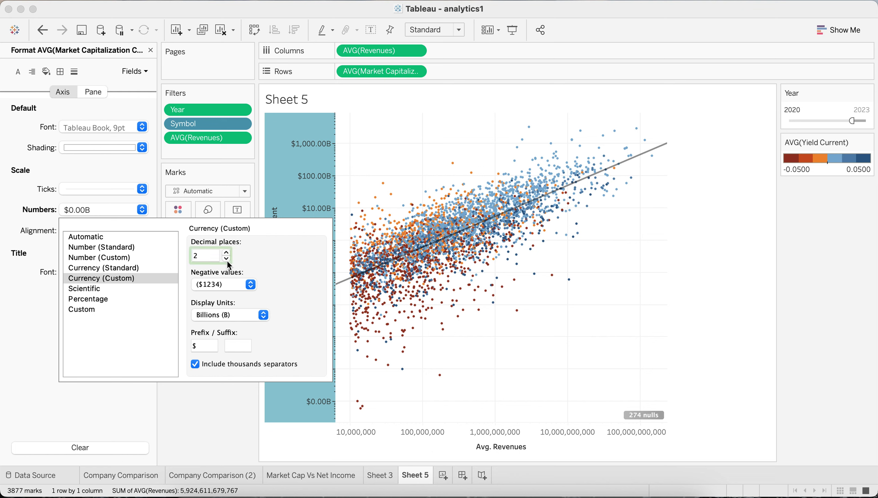
left_click(227, 259)
left_click(227, 260)
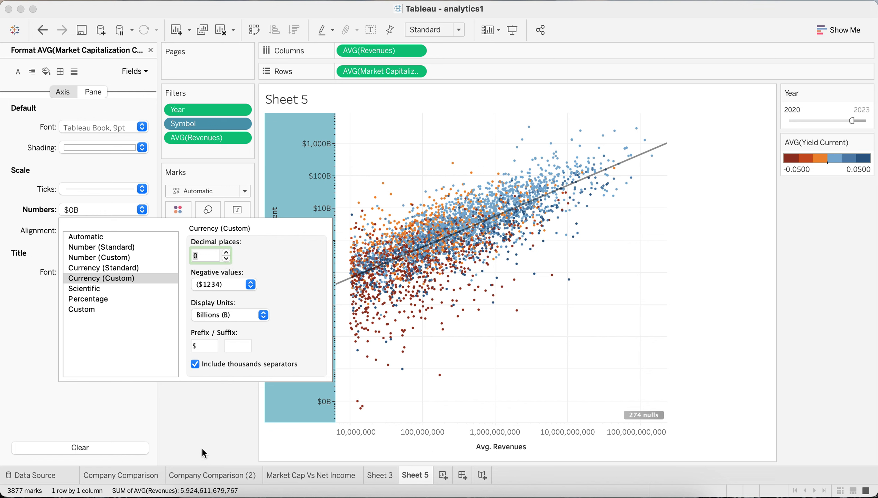
left_click(276, 232)
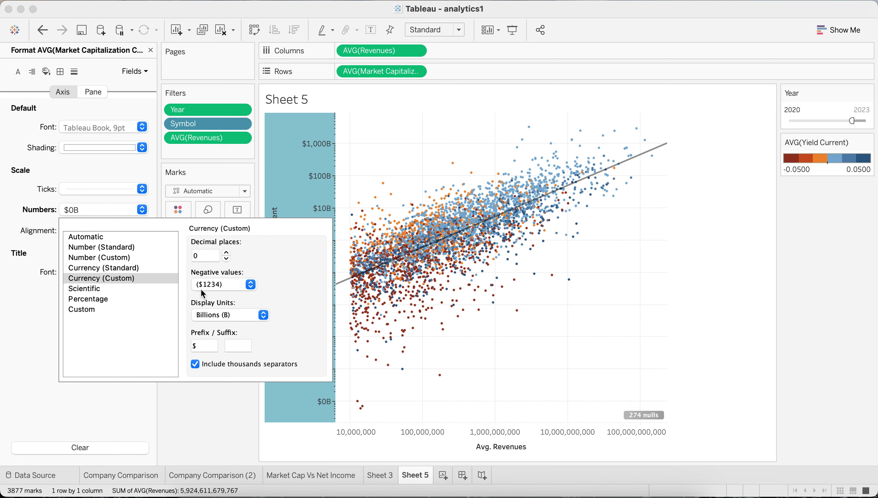
Set the decimal places of the market capitalization axis numbers to 5 and close the number format options
left_click(226, 253)
left_click(226, 252)
left_click(226, 253)
left_click(227, 253)
left_click(226, 254)
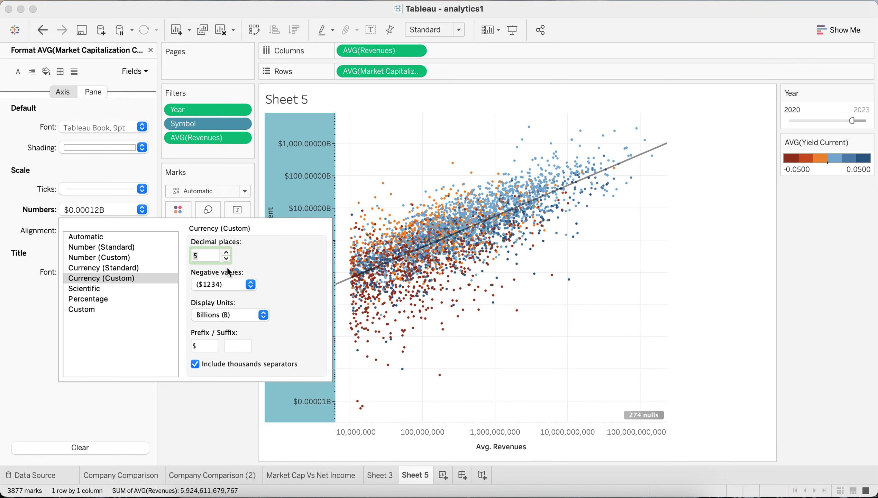
left_click(208, 410)
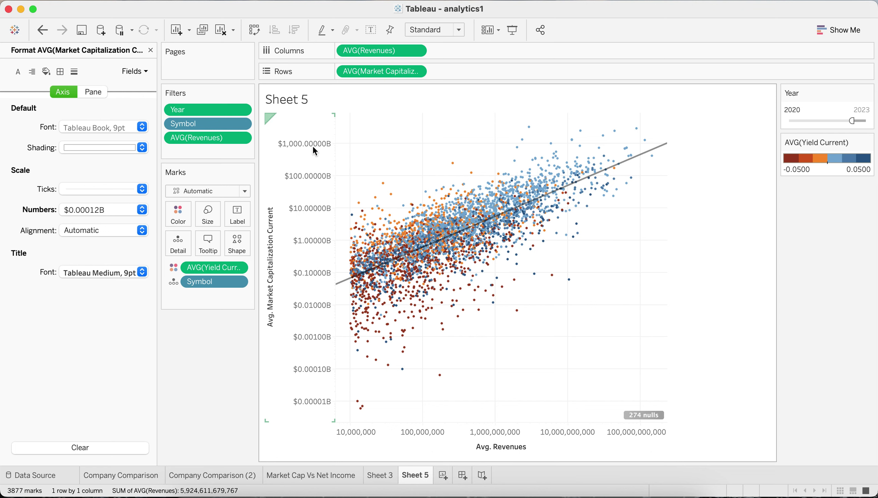
Select the four outlying marks BBU, INT, LBRDP and SNEX below the trend line and create a set from them named "Interesting Companies"
mouse_move(614, 138)
left_click_drag(588, 221, 589, 223)
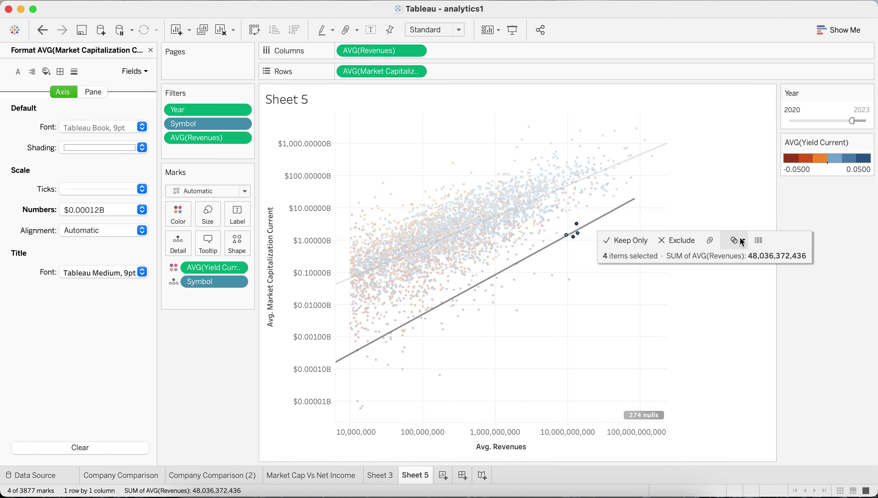
mouse_move(740, 238)
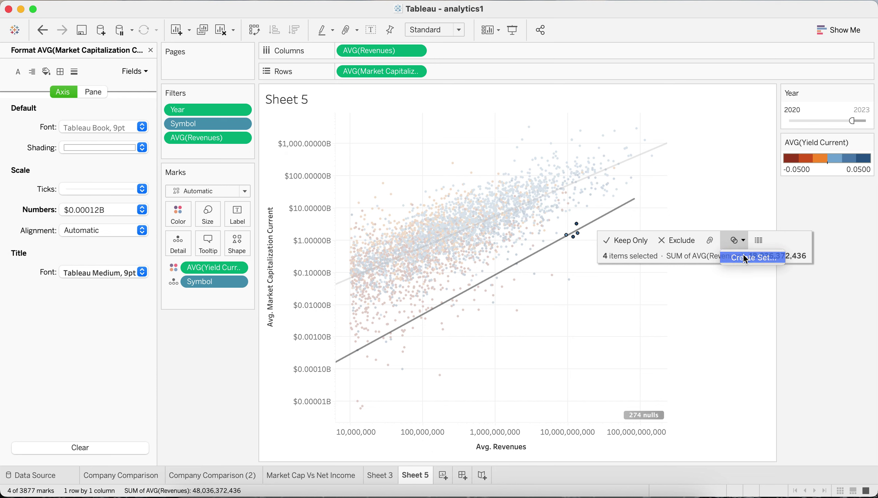
left_click(743, 254)
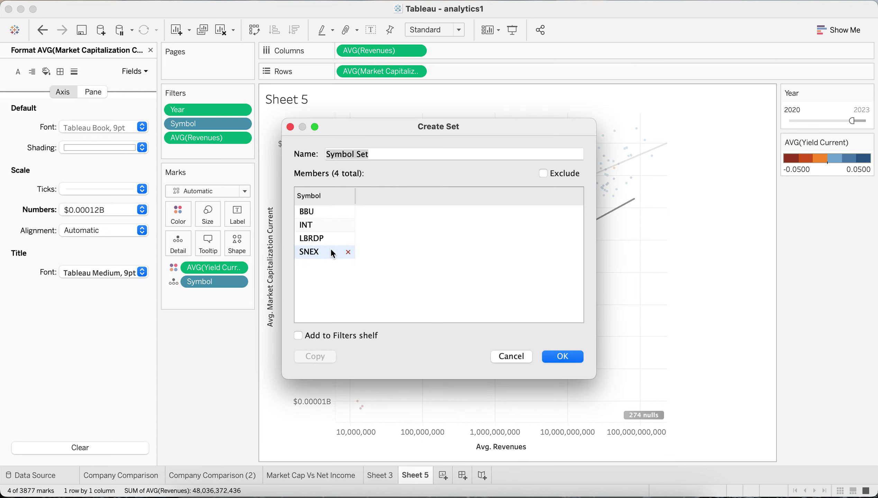
type("Inte")
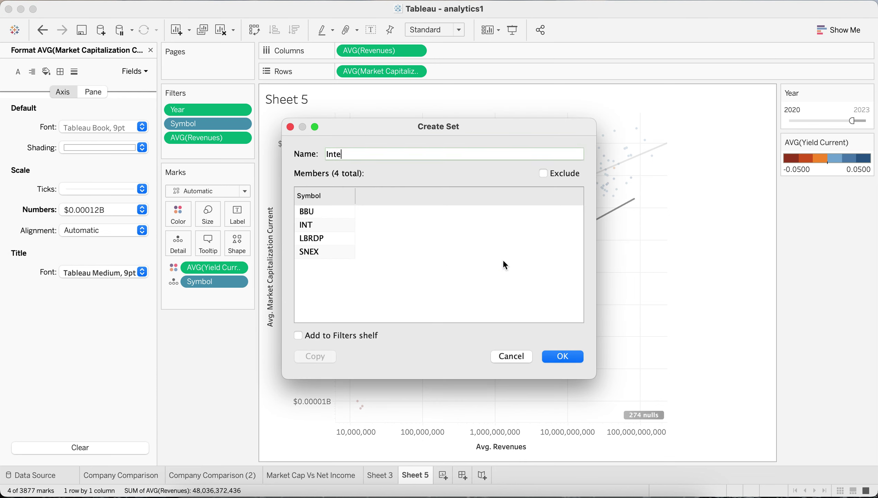
type("resting Companies")
left_click(578, 357)
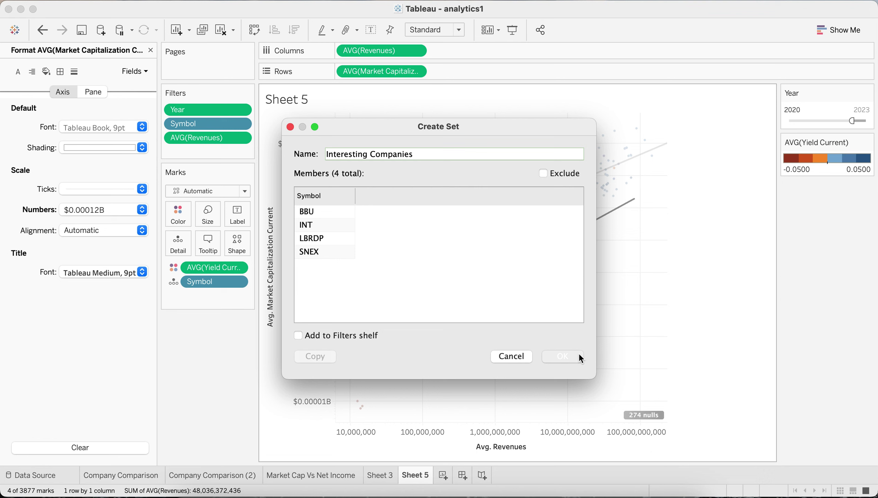
Return to the data fields with the search cleared, locate the Interesting Companies set and deselect the marks in the plot
left_click(151, 51)
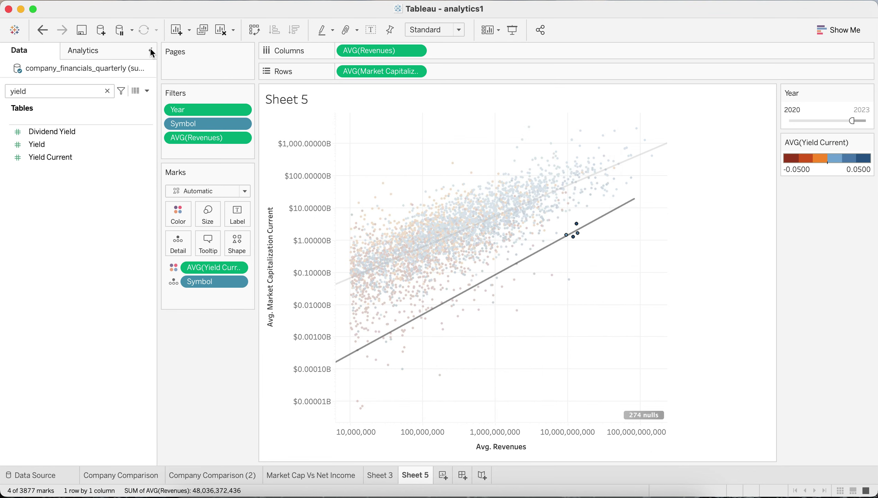
left_click(107, 91)
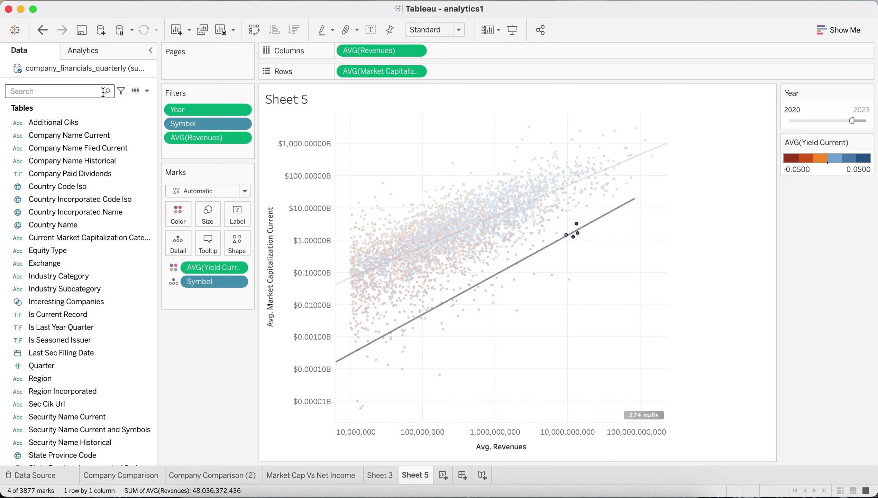
left_click(46, 299)
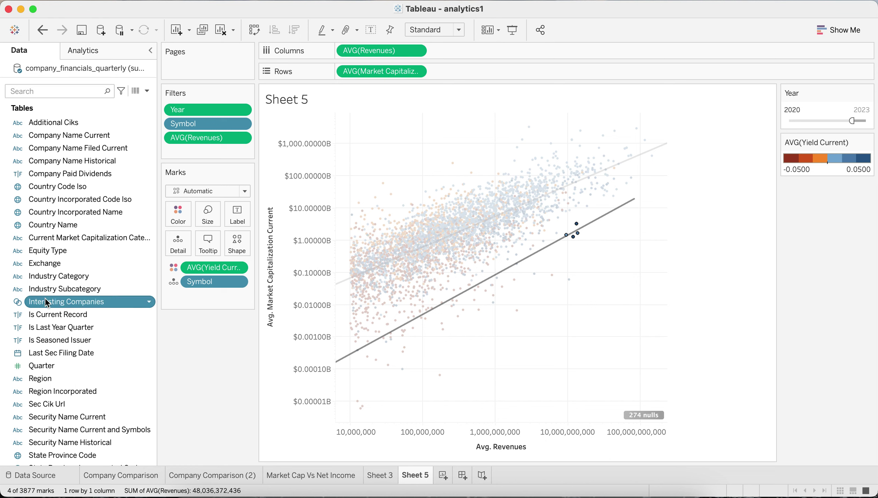
left_click(199, 387)
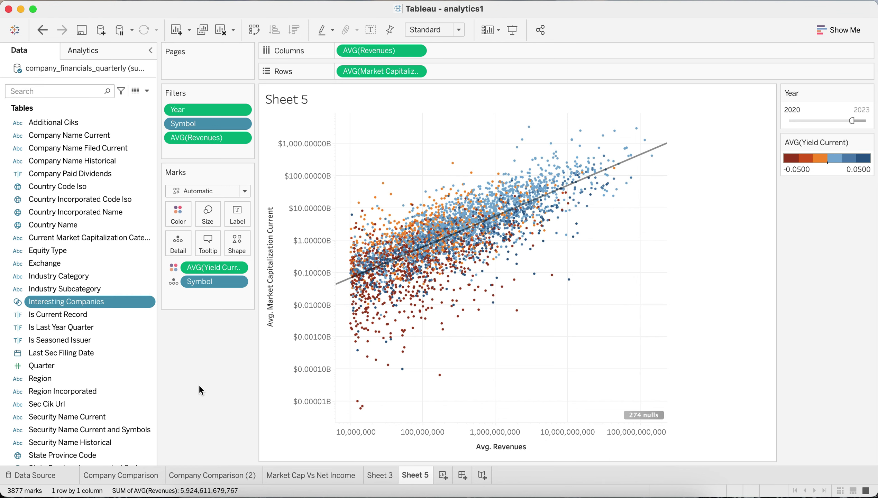
On a new worksheet, filter the data to the Interesting Companies set and place Revenues on the rows
left_click(443, 476)
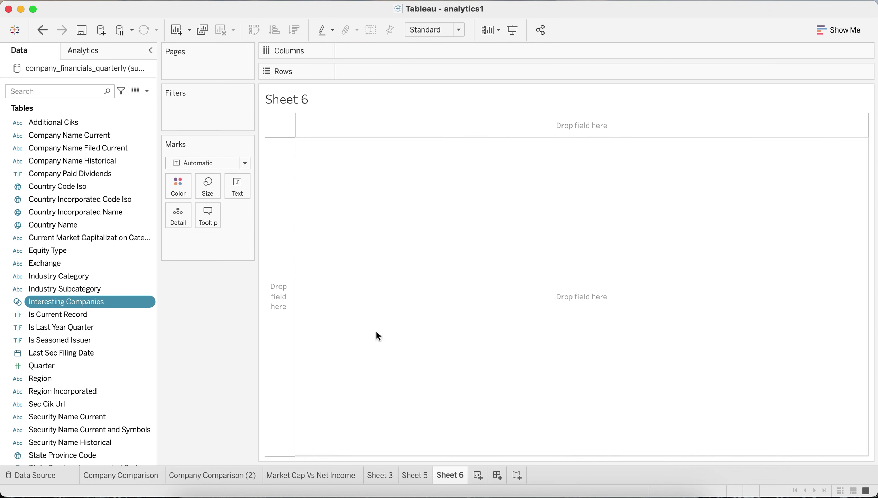
left_click_drag(117, 301, 221, 113)
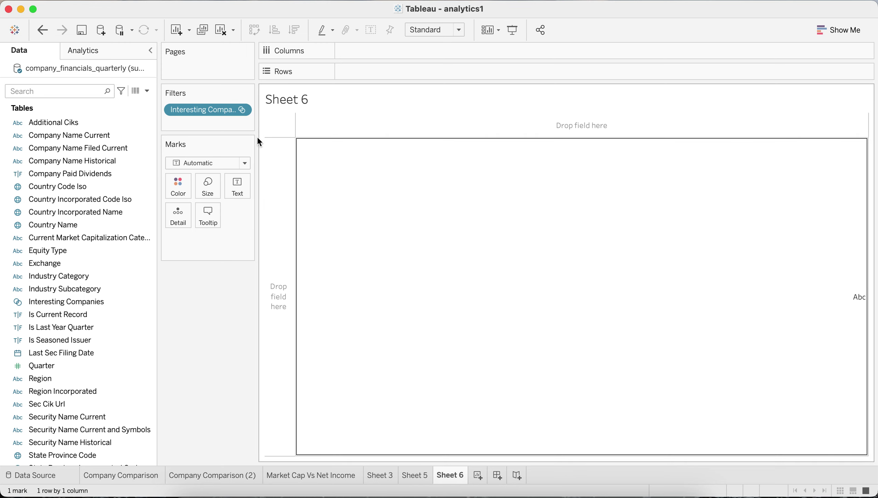
left_click(58, 91)
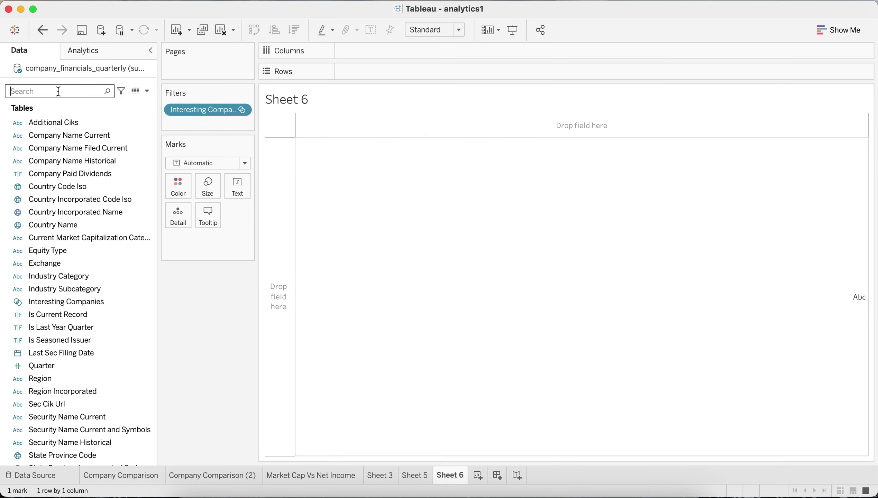
type("reve")
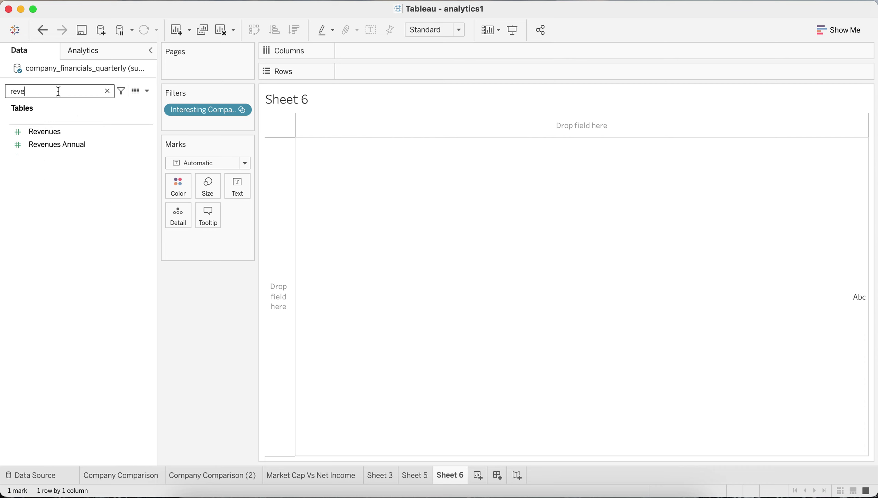
left_click_drag(52, 132, 416, 74)
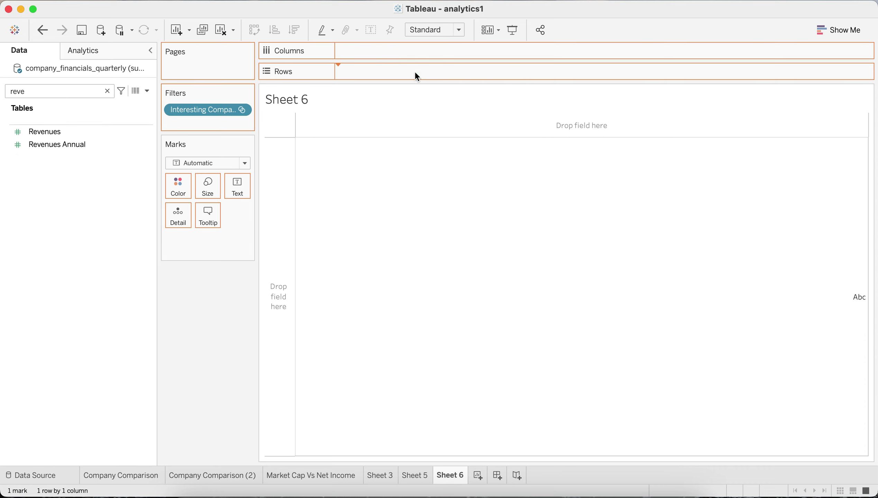
Place Year Quarter Date on the columns and set it to the continuous quarter level, such as Q2 2015
left_click(107, 91)
type("quar")
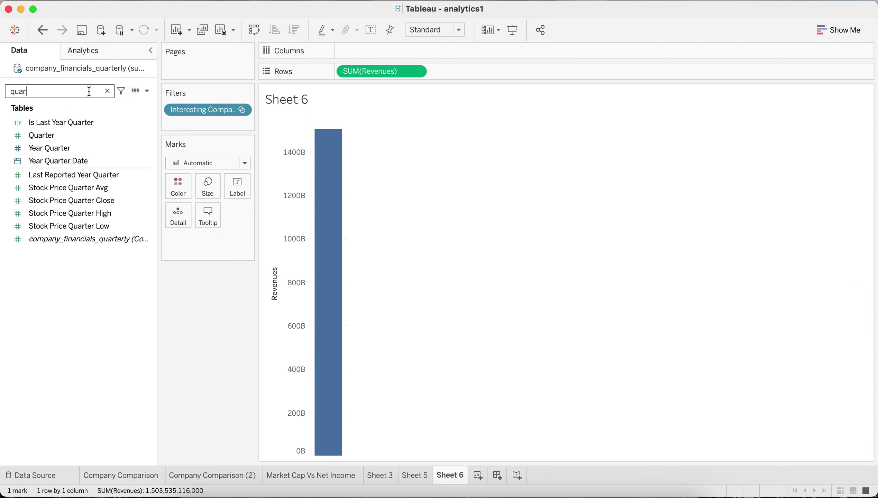
left_click_drag(75, 158, 390, 49)
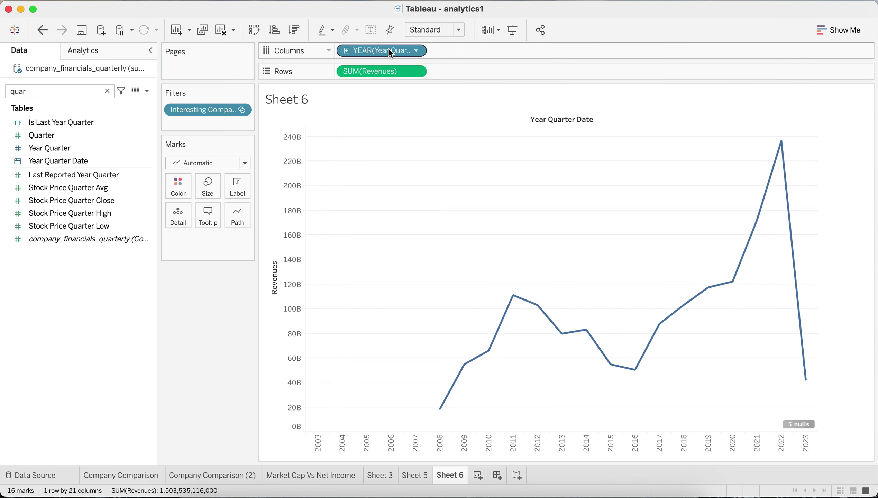
left_click(417, 52)
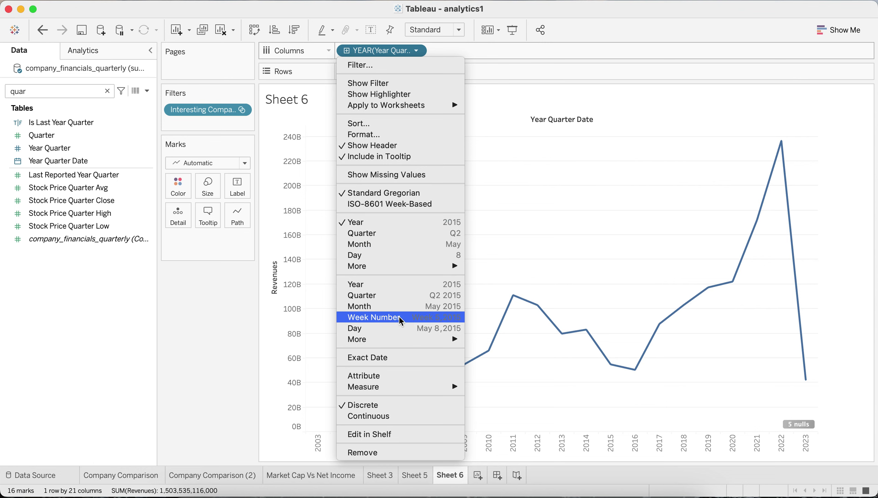
left_click(417, 295)
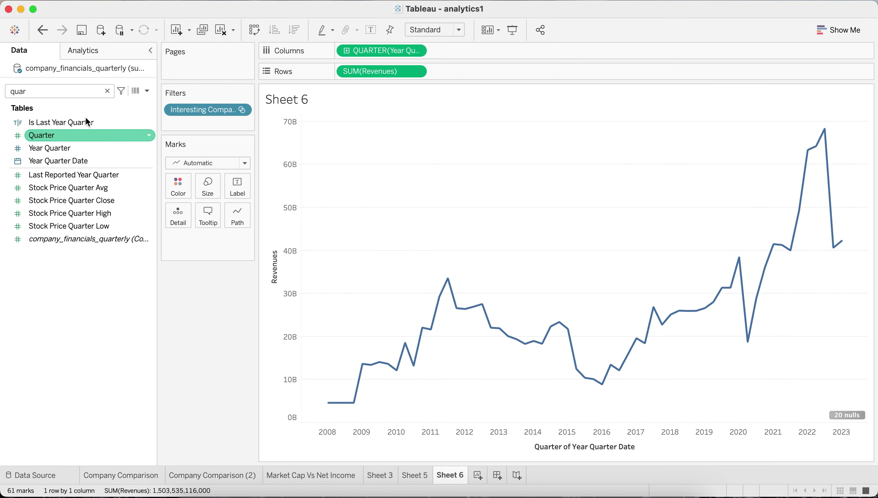
Color the revenue line by Symbol so each company in the set gets its own line
double_click(93, 86)
type("symbol")
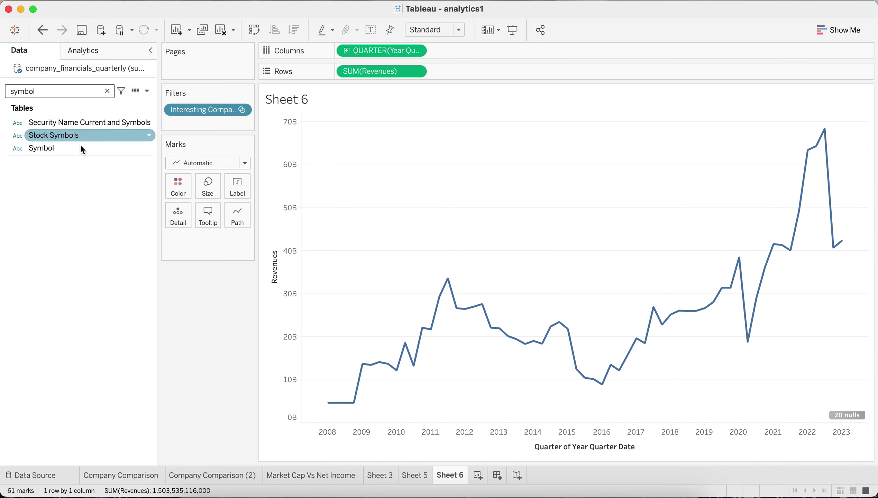
left_click_drag(81, 147, 184, 182)
left_click_drag(188, 267, 188, 270)
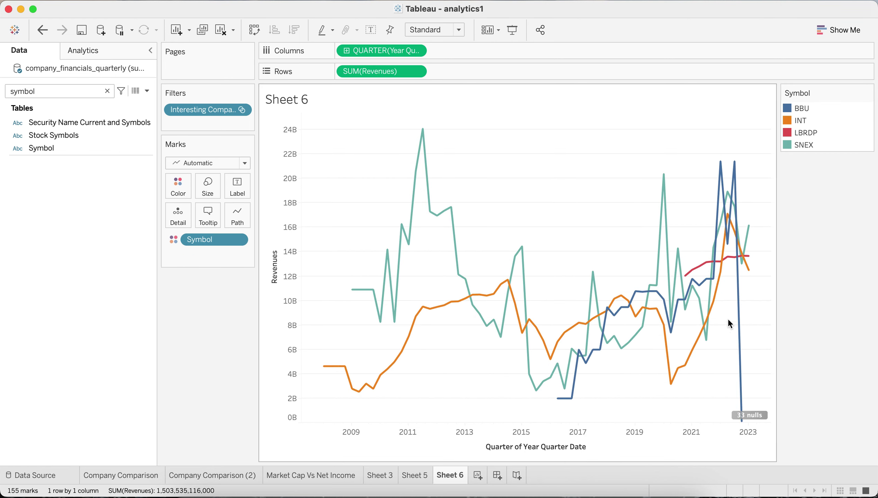
Examine the individual company lines by highlighting BBU and LBRDP through the color legend, and clear the highlighting
mouse_move(741, 423)
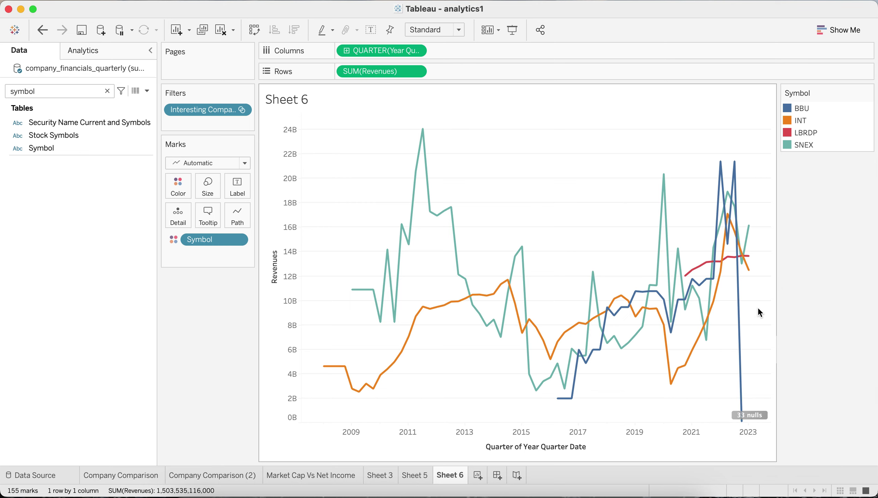
left_click(801, 109)
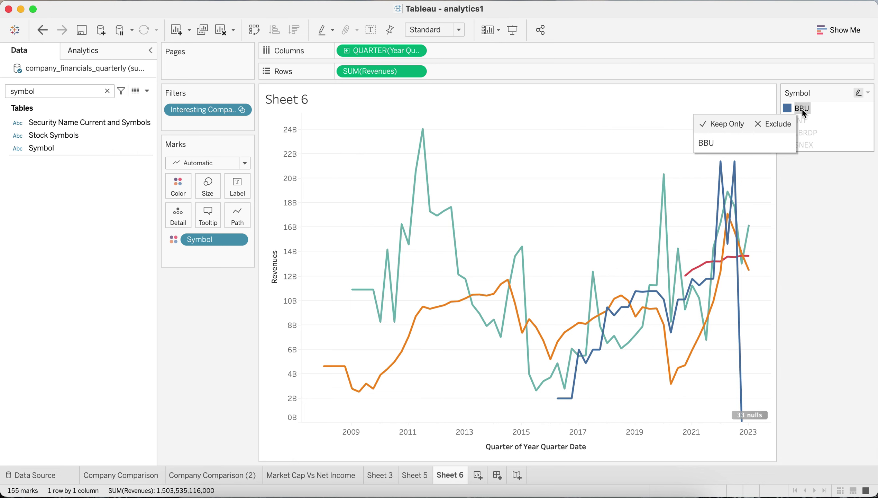
left_click(813, 230)
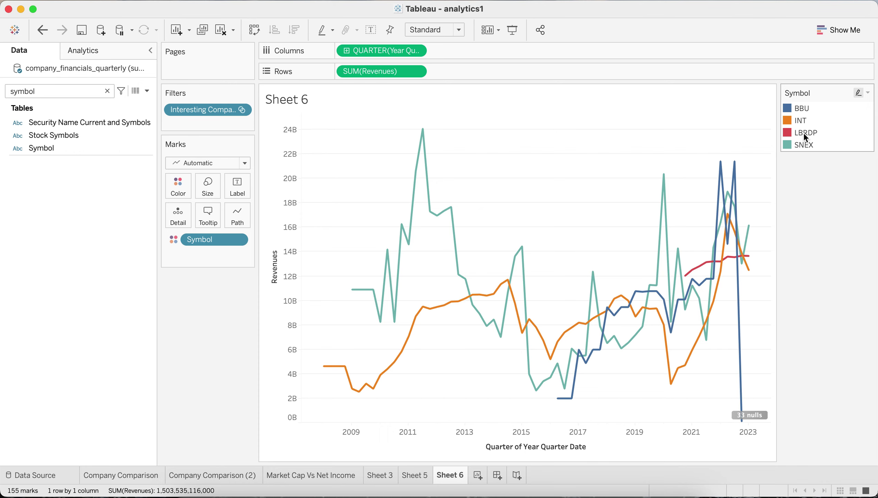
left_click(799, 121)
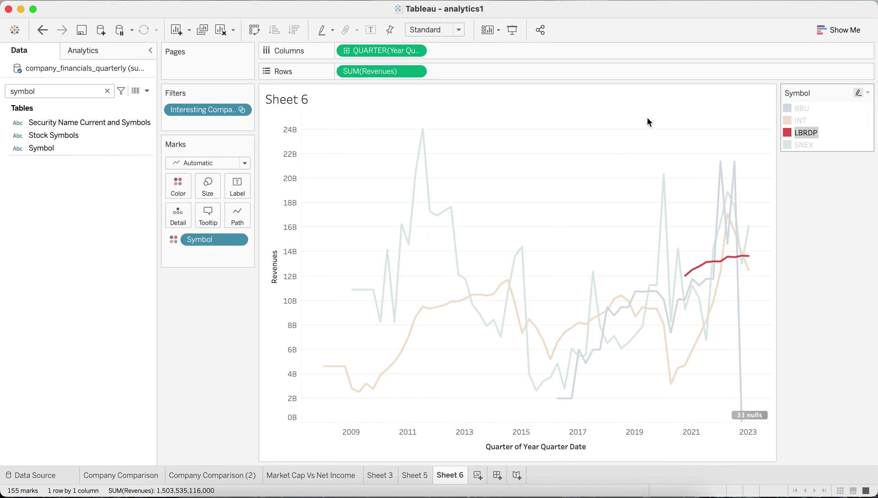
left_click(200, 336)
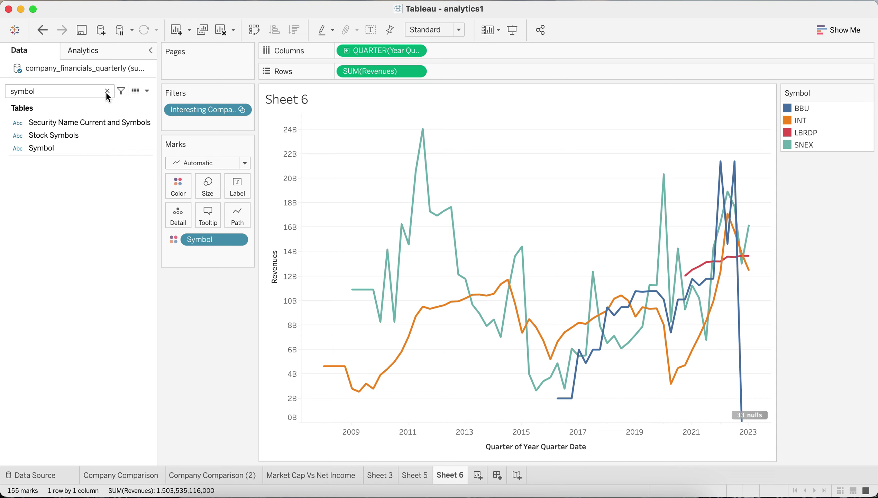
Search the data fields for "name"
left_click(71, 89)
type("name")
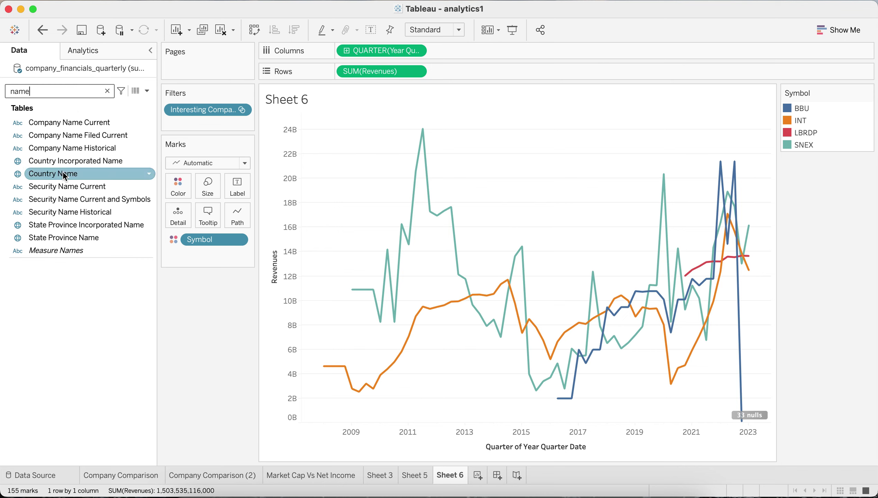
Try coloring the revenue lines by Country Name instead of Symbol, and undo the change
left_click(66, 174)
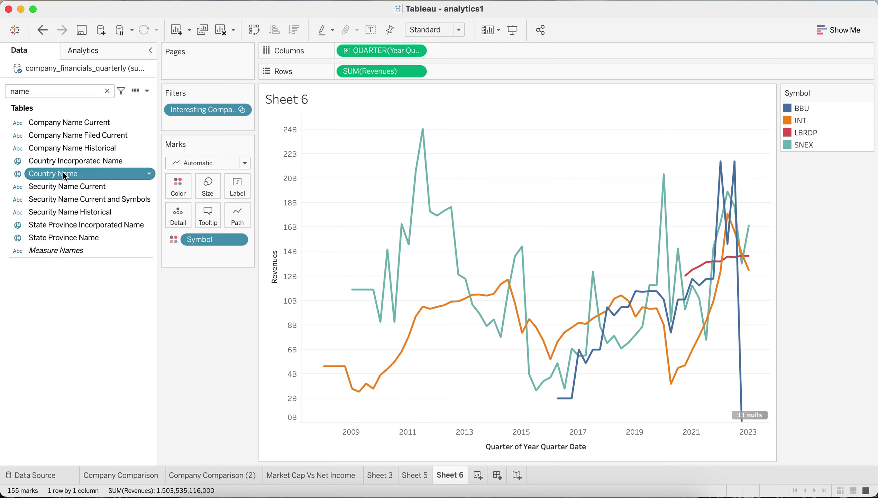
left_click_drag(65, 176, 215, 394)
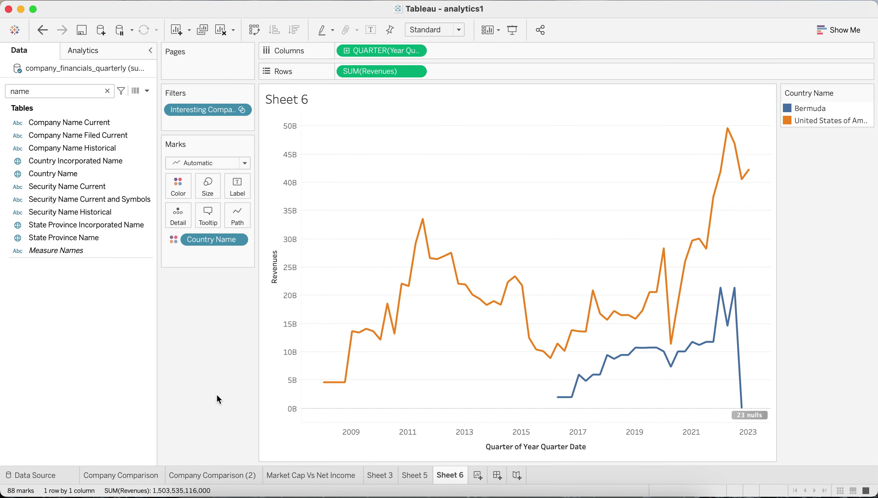
key("super+z")
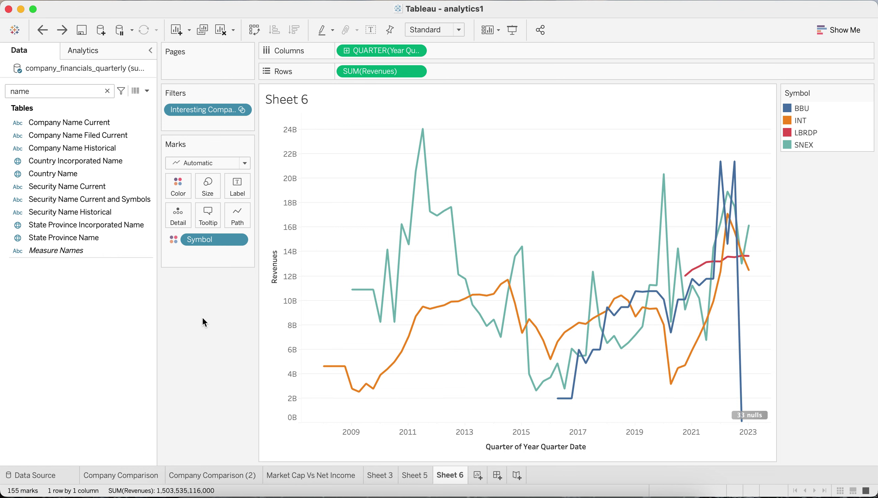
Add Country Name to the tooltip of the revenue lines, check it on a mark and remove it again
left_click_drag(74, 173, 208, 214)
left_click_drag(223, 310, 223, 310)
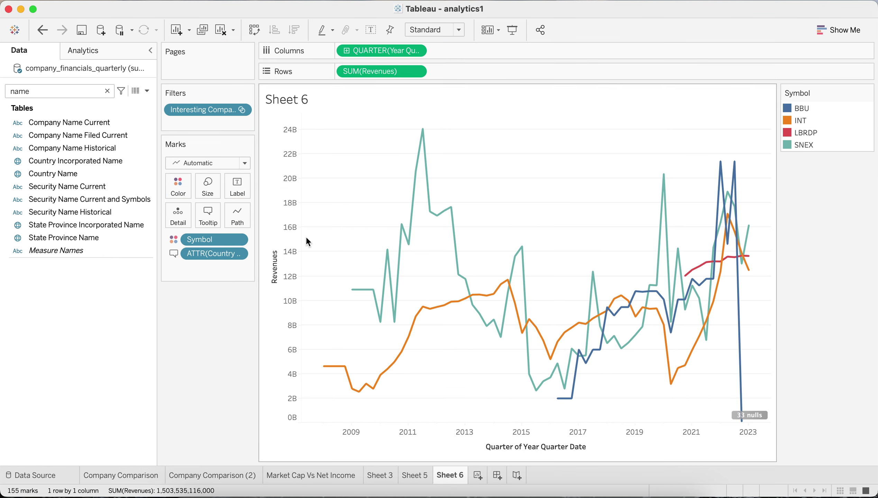
mouse_move(438, 217)
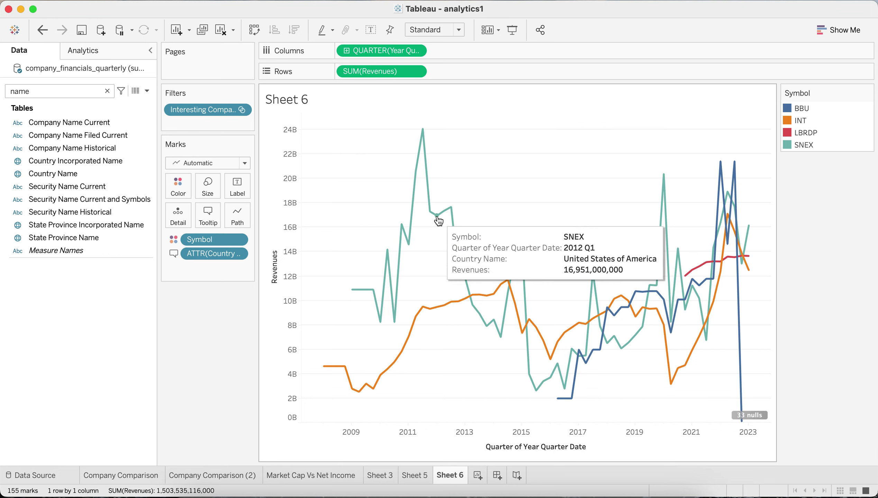
left_click_drag(231, 251, 225, 359)
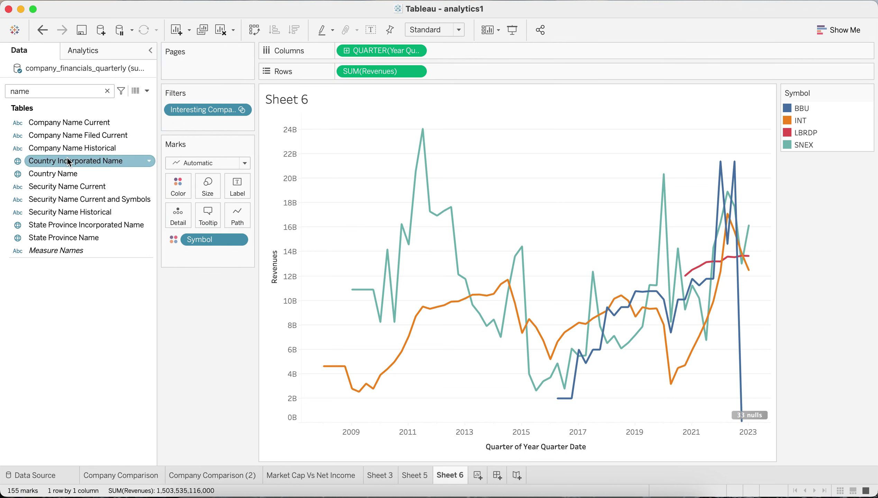
Add Company Name Current to the tooltip and check it on the SNEX, INT and BBU lines
left_click_drag(82, 121, 209, 214)
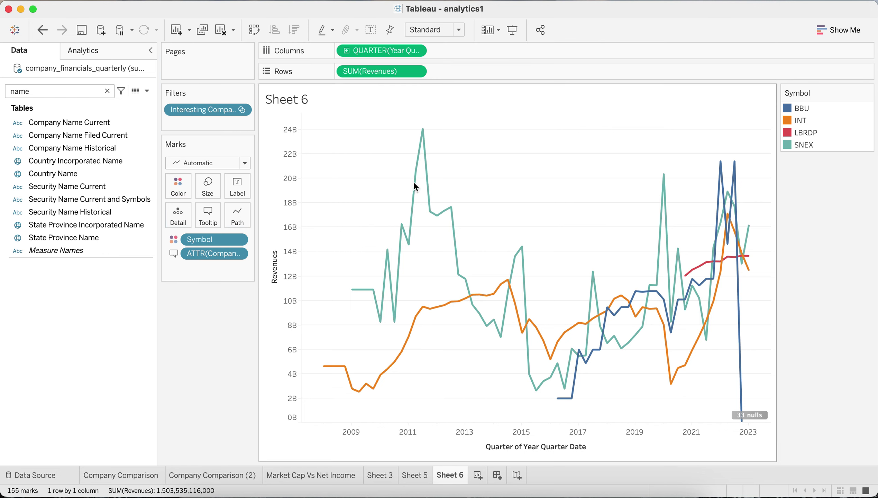
mouse_move(420, 186)
mouse_move(452, 304)
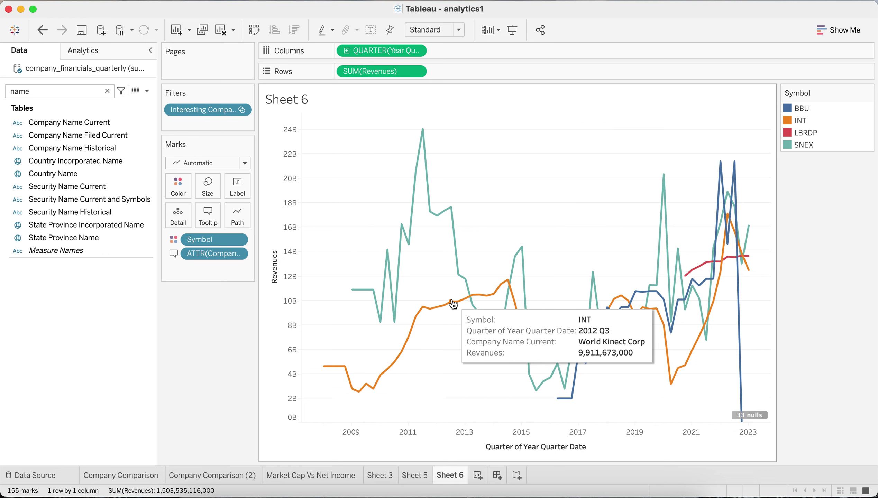
mouse_move(627, 312)
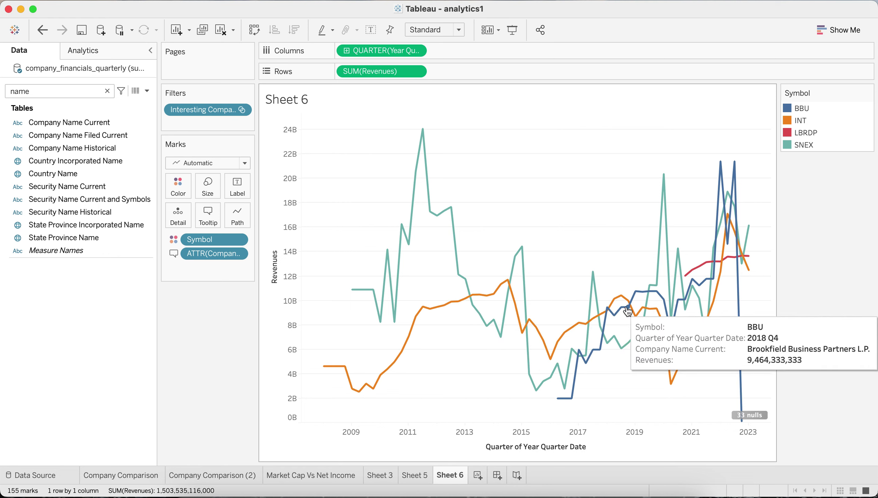
mouse_move(646, 335)
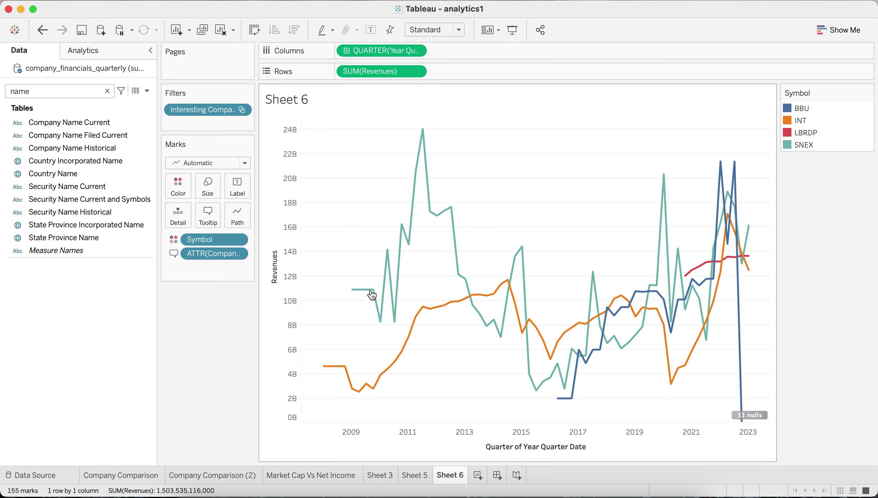
Try coloring the revenue lines by the company name attribute, undo it and inspect the lines' most recent quarters
left_click_drag(217, 253, 182, 188)
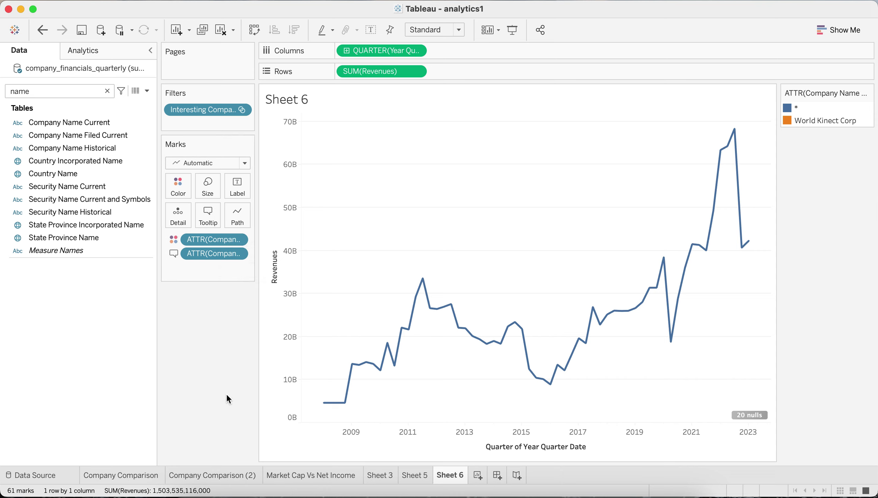
key("super+z")
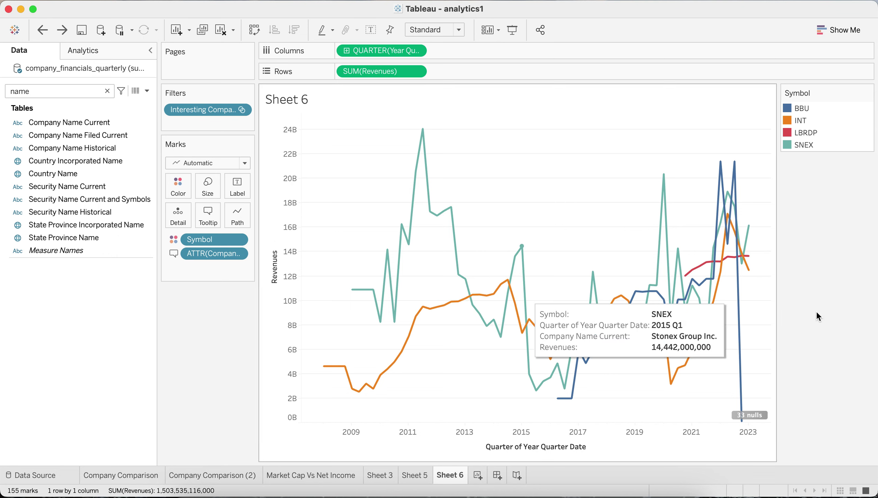
mouse_move(742, 323)
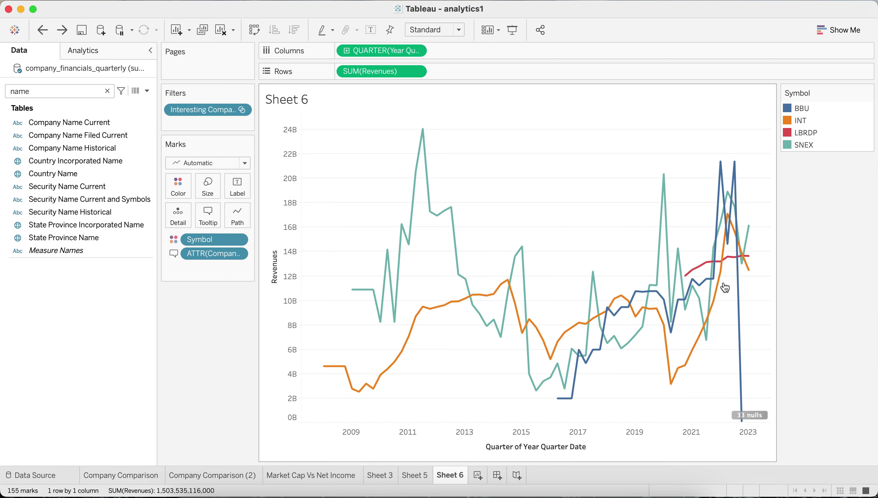
mouse_move(704, 267)
On Sheet 5, create a set named "expensive companies" from the nine high-market-cap marks between AVGO and V, clustered above the trend line
left_click(422, 474)
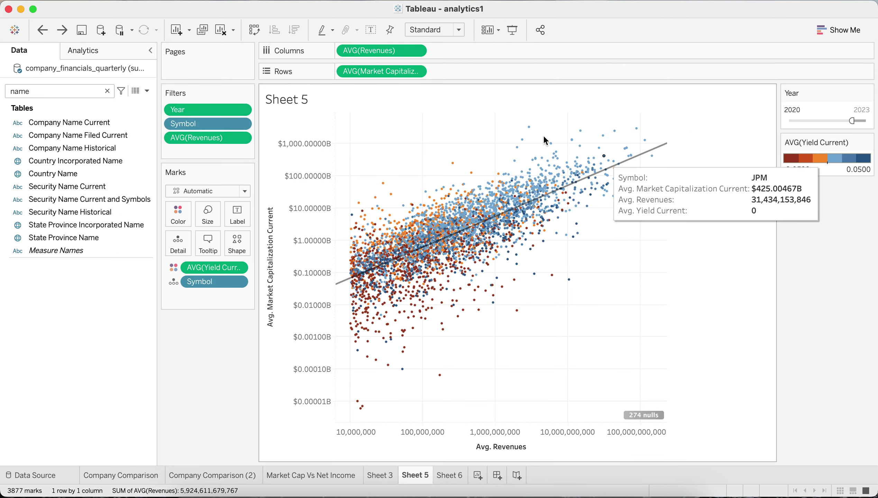
mouse_move(519, 140)
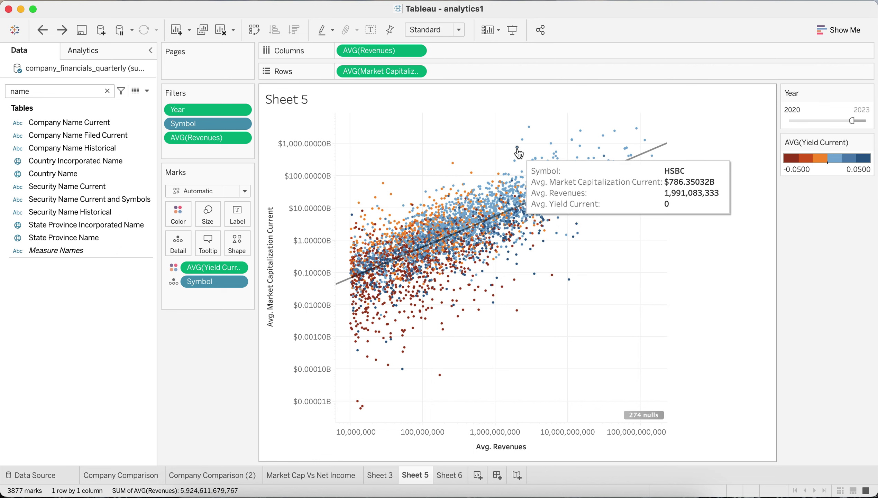
mouse_move(572, 169)
mouse_move(576, 239)
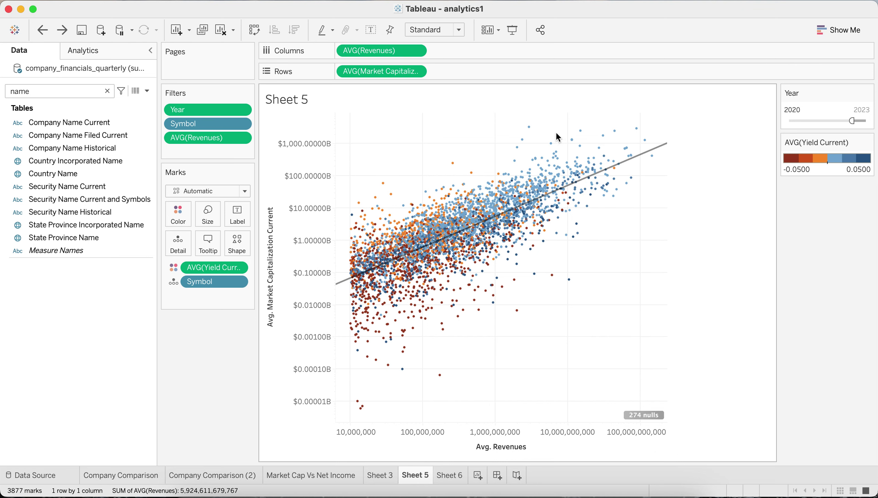
left_click_drag(542, 128, 572, 165)
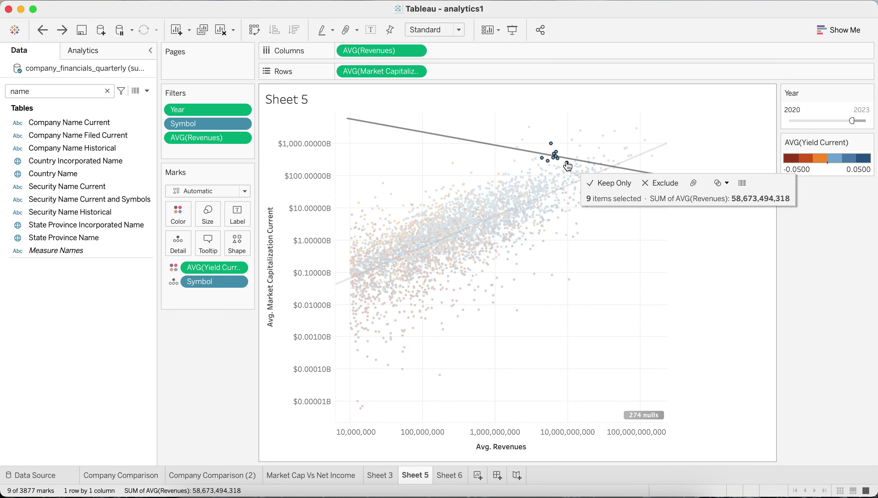
left_click(714, 175)
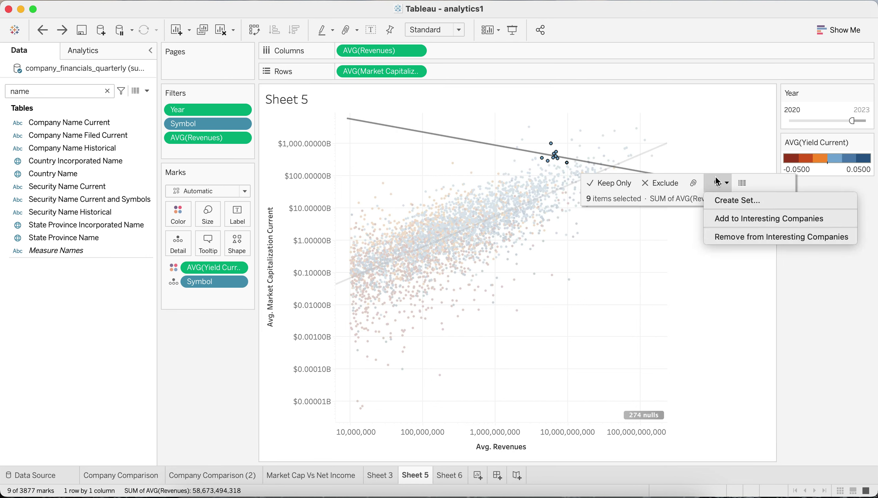
left_click(735, 199)
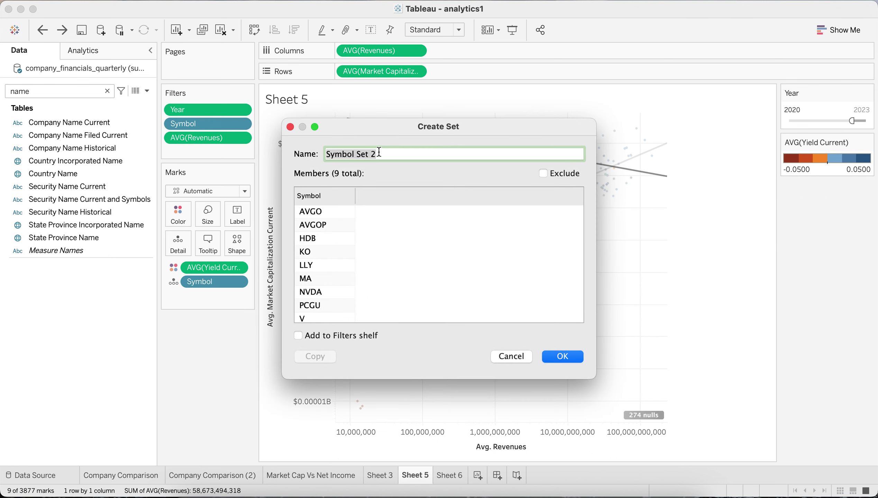
type("ex")
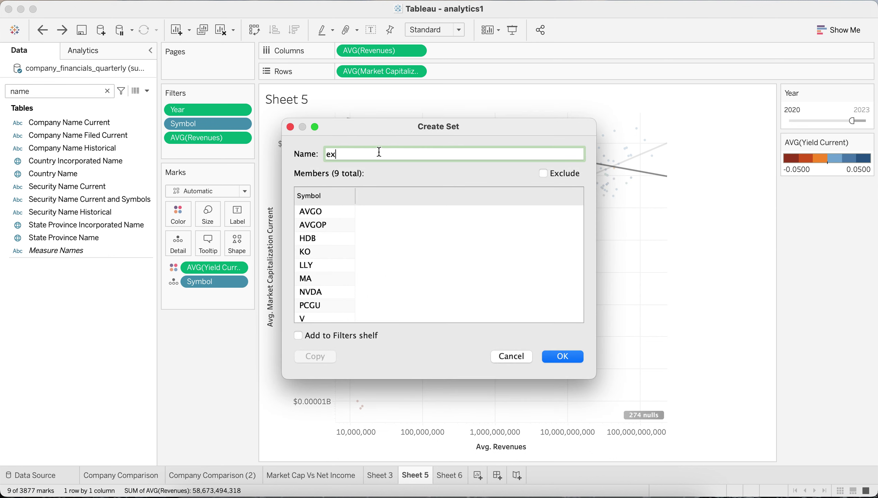
type("pensive companies")
left_click(569, 357)
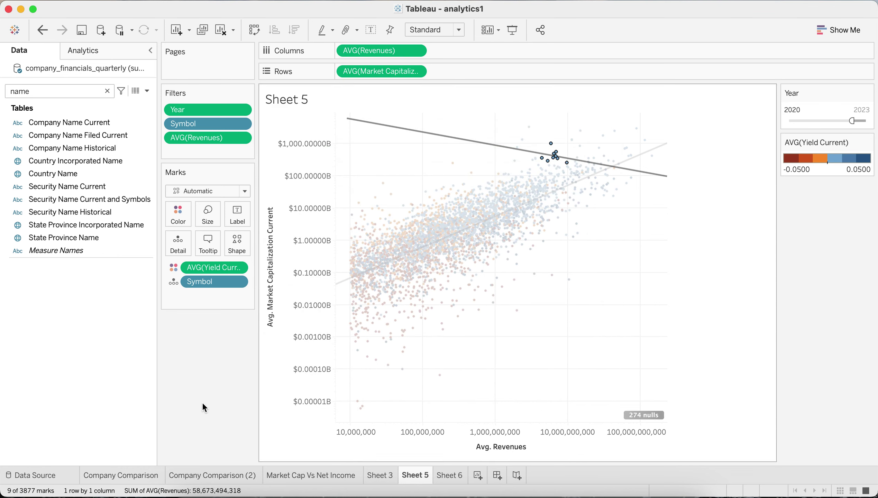
Replace the Interesting Companies filter on Sheet 6 with the expensive companies set
left_click(449, 478)
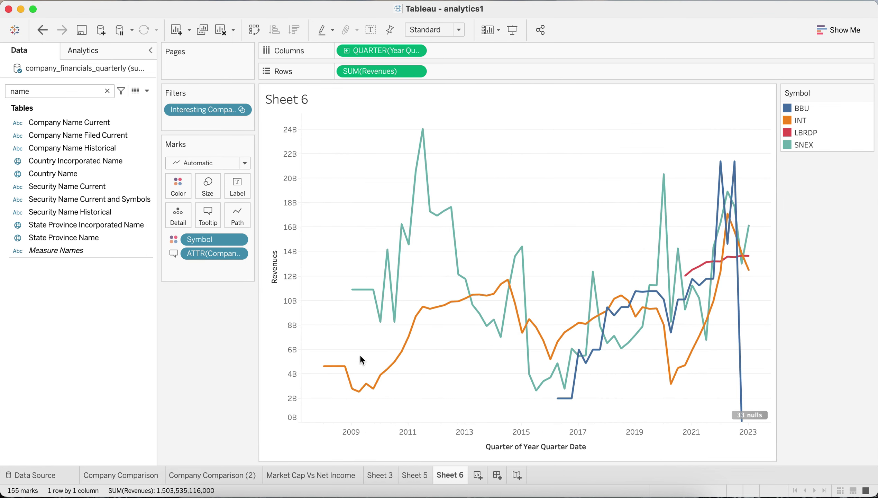
double_click(80, 94)
type("exp")
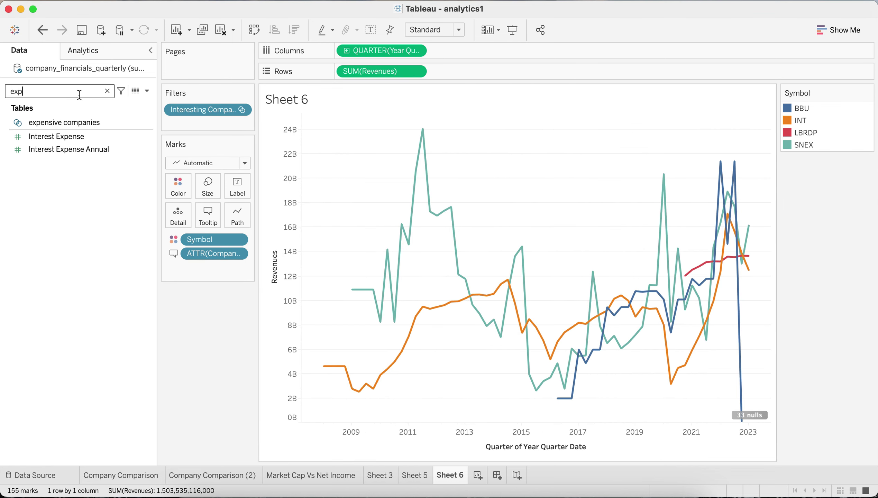
left_click_drag(71, 120, 209, 108)
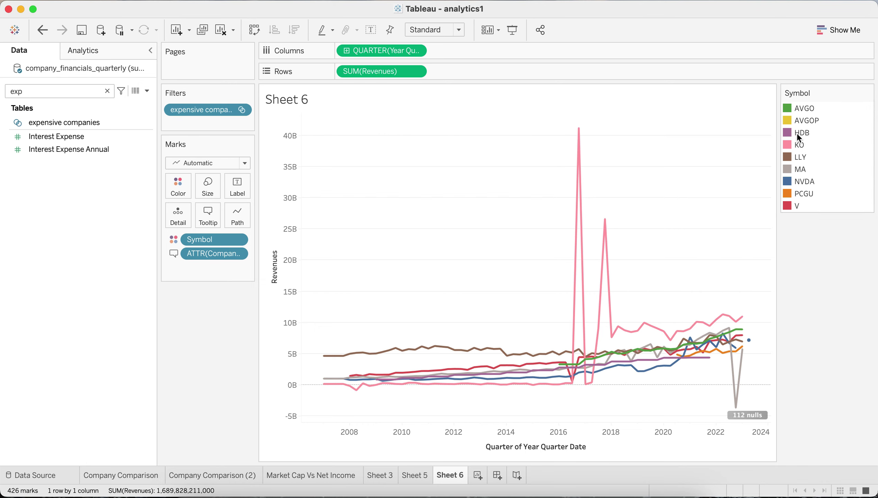
Highlight KO in the Symbol legend, clear the highlight and inspect the two revenue spikes on its line
left_click(797, 144)
left_click(525, 329)
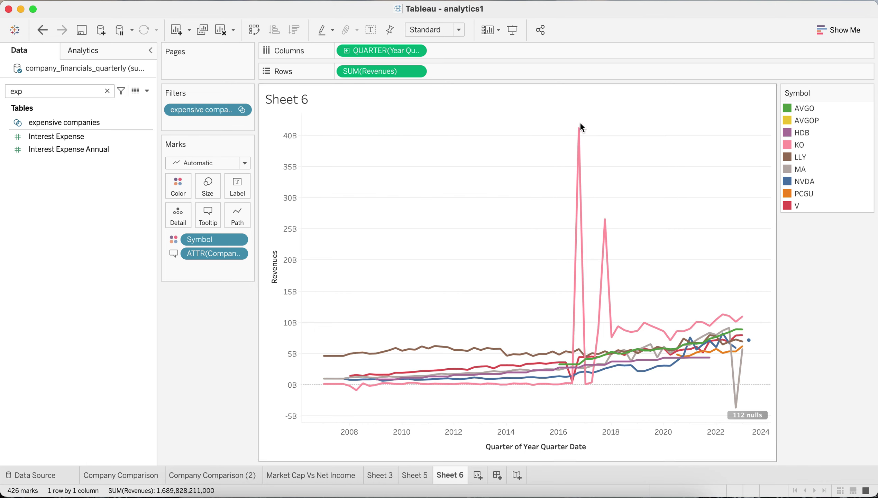
mouse_move(606, 222)
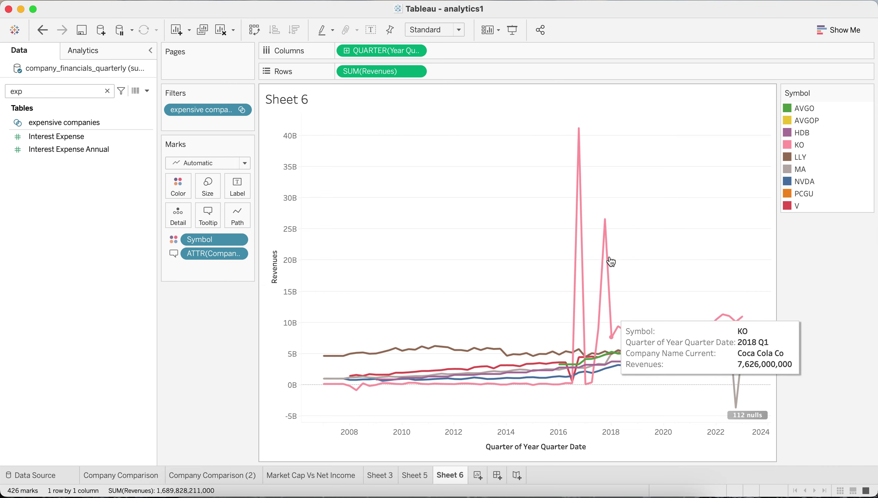
mouse_move(578, 130)
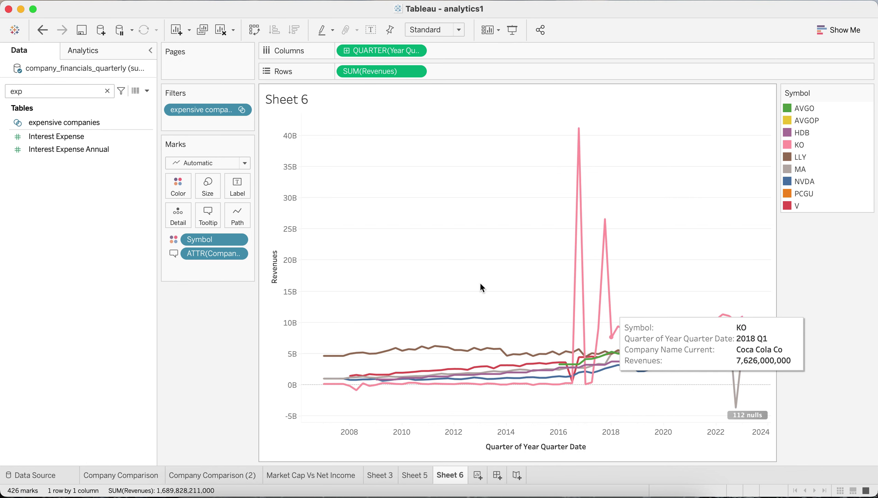
Find the Sec Cik Url field, add it to the tooltip of the revenue lines and check it at KO's highest peak
left_click(108, 93)
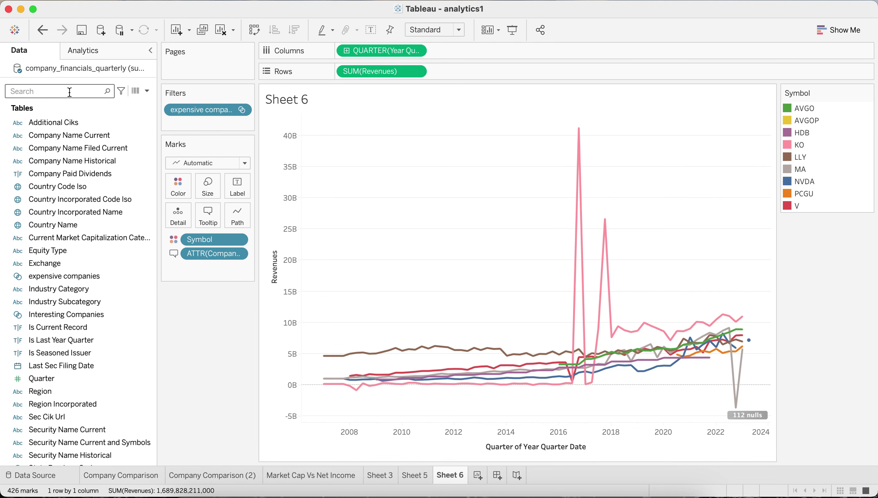
type("sec")
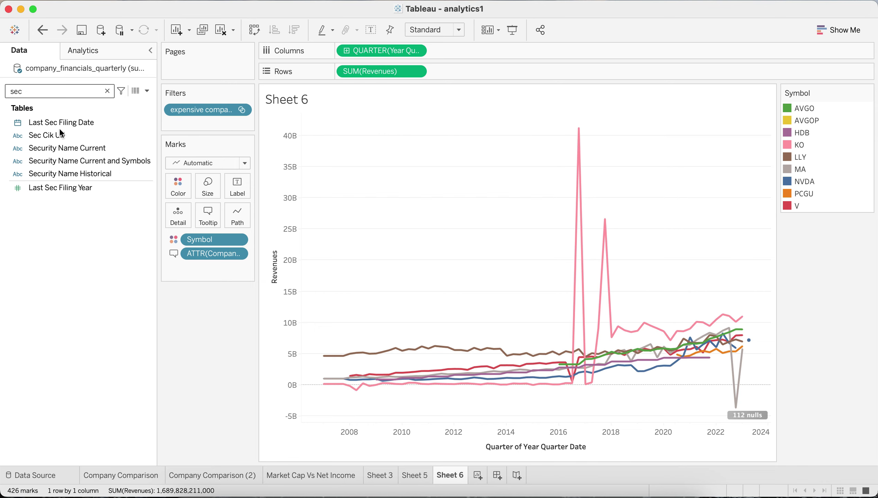
left_click(72, 139)
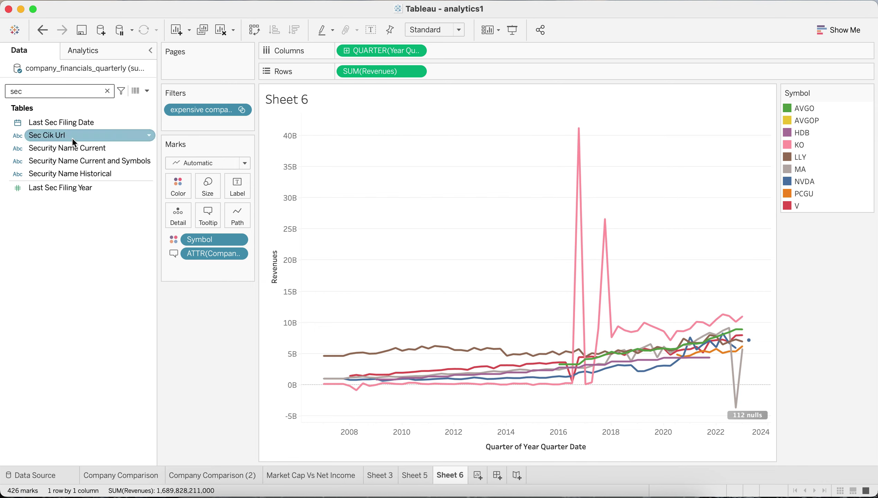
left_click_drag(60, 135, 338, 220)
mouse_move(579, 132)
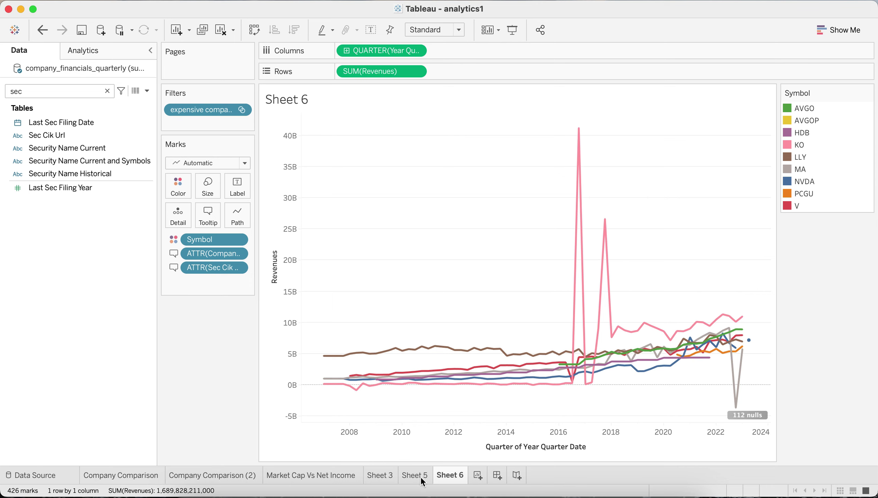
Go back to the Sheet 5 scatter plot, clear the mark selection and inspect the low-revenue outlier above the trend line
mouse_move(421, 480)
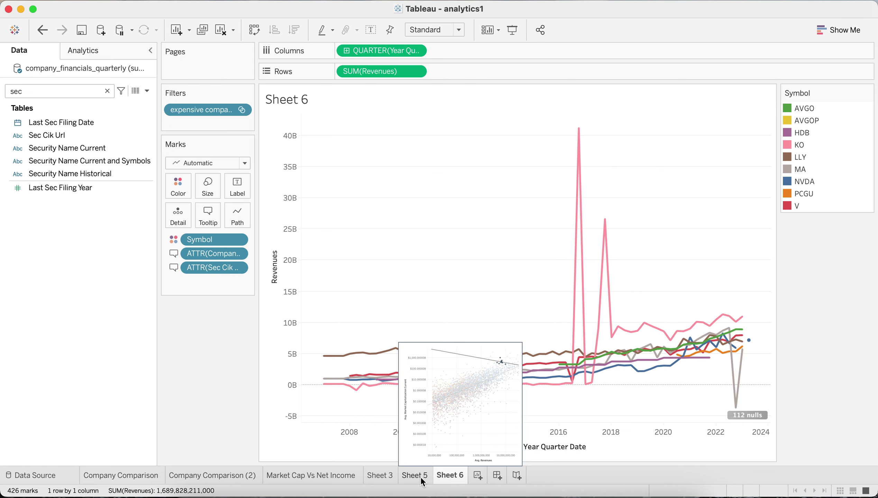
left_click(420, 476)
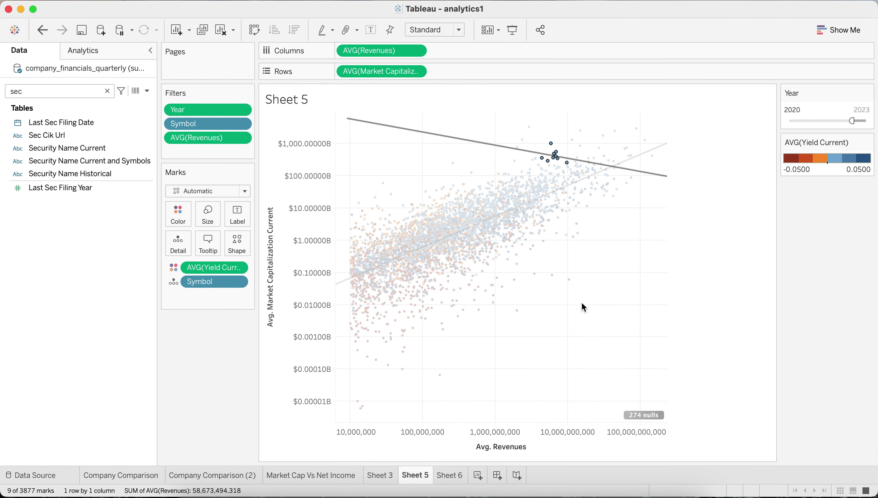
left_click(636, 264)
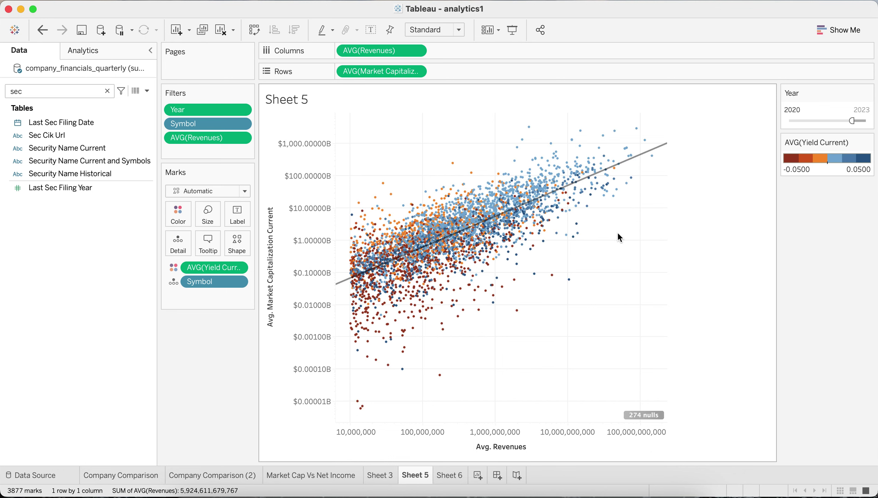
mouse_move(379, 205)
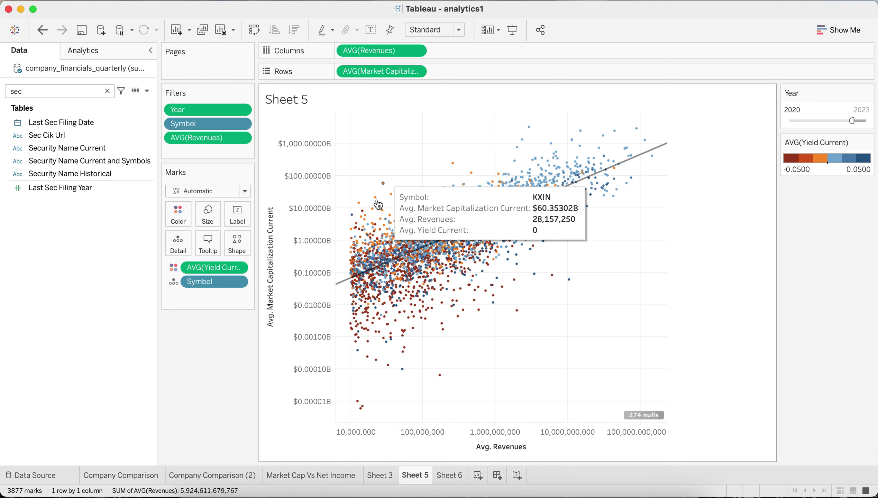